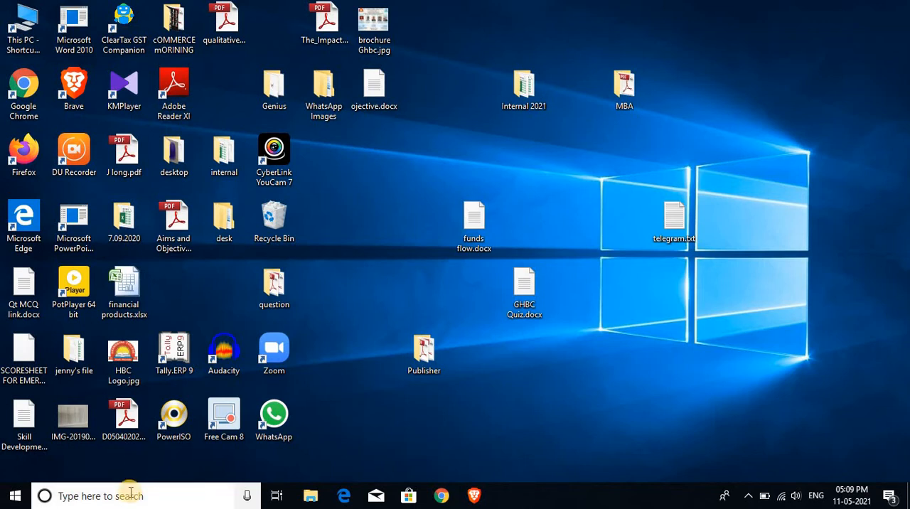
Search the computer for PUBLI, open Microsoft Office Publisher 2007 from the results and close it again.
click(130, 493)
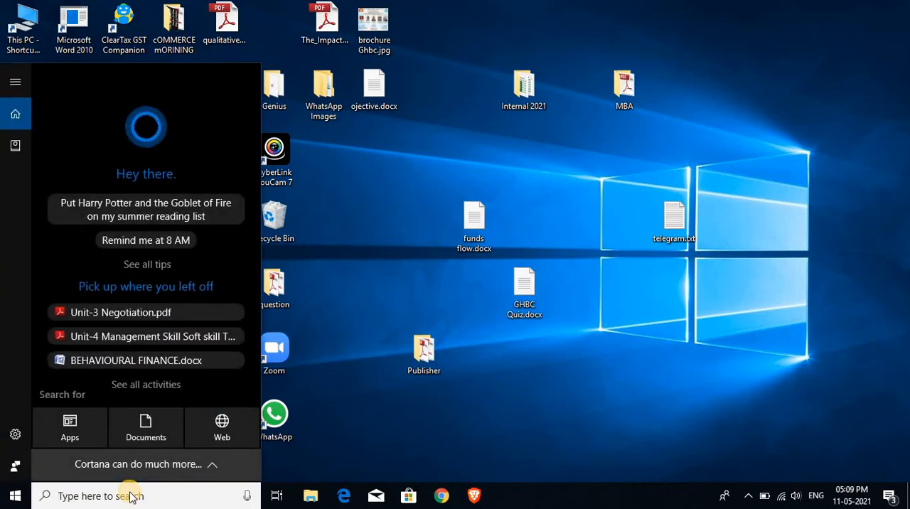
text(P)
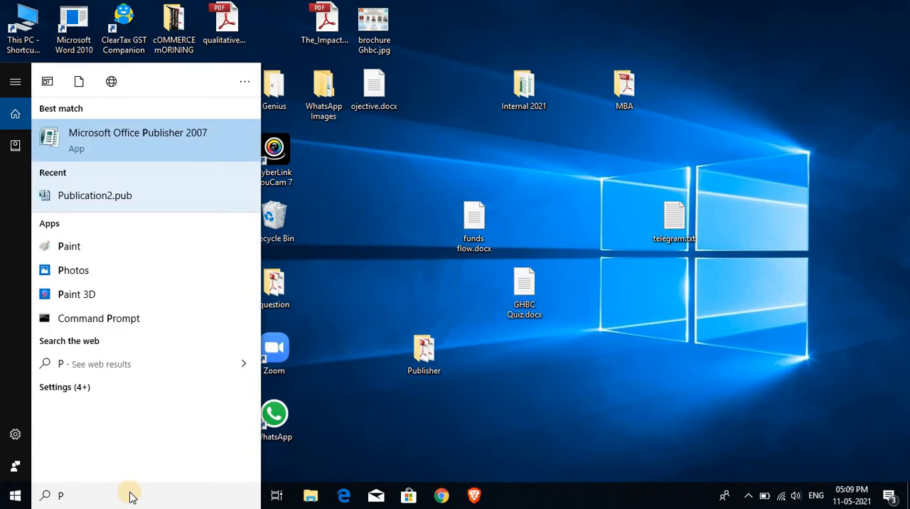
text(UBLI)
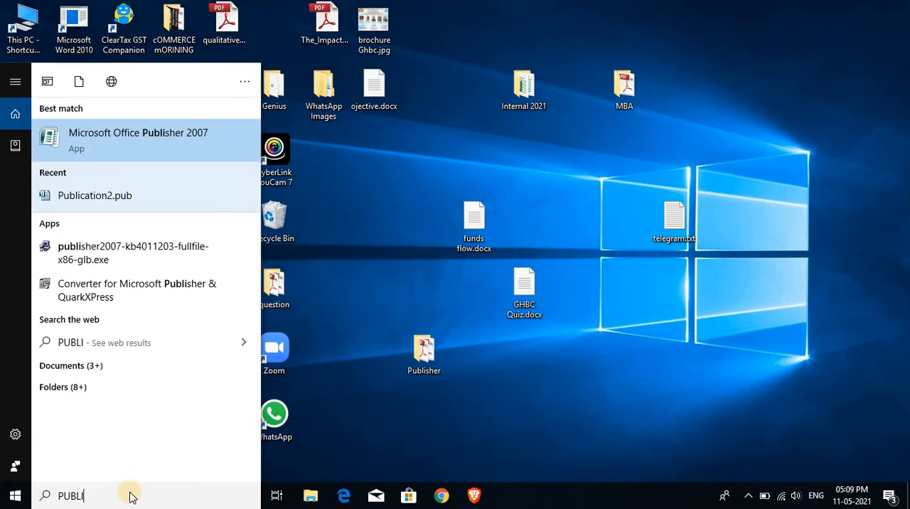
key(Return)
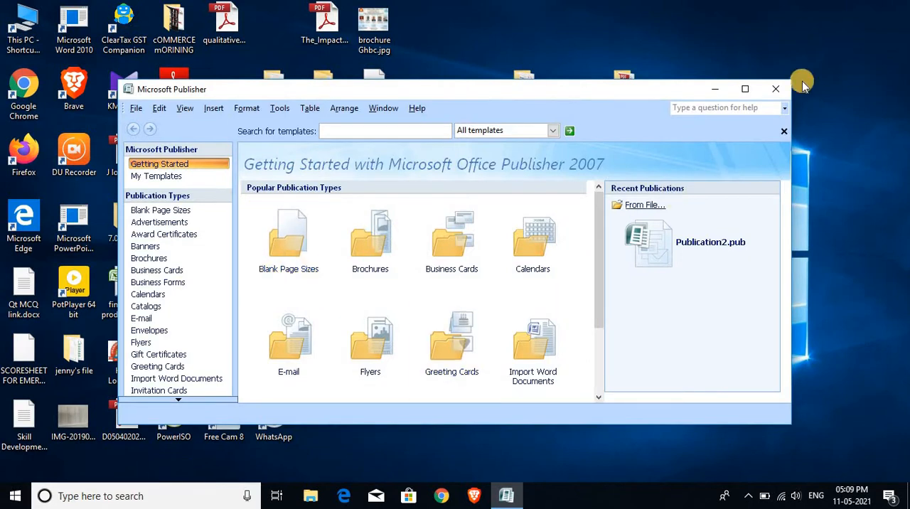
click(782, 93)
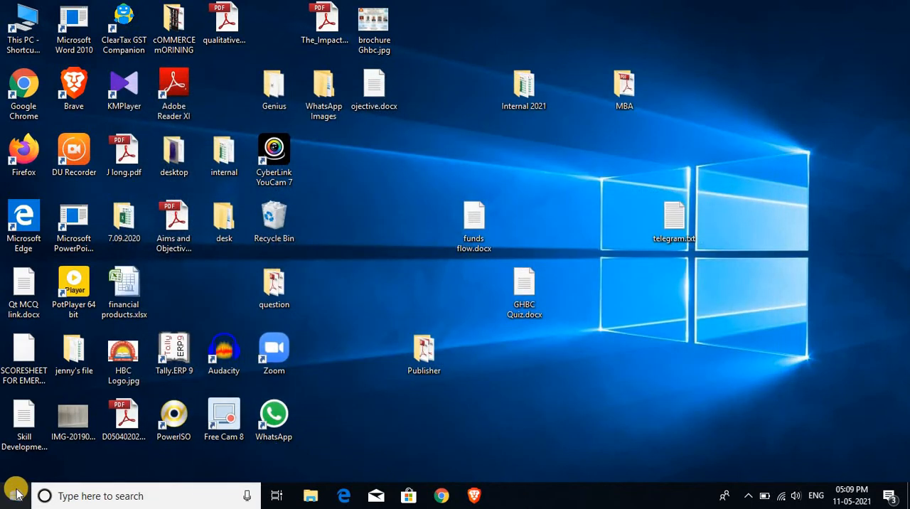
Launch Microsoft Office Publisher 2007 from the Microsoft Office folder in the installed apps list and maximize its window.
click(16, 492)
scroll(91, 318, down, 10)
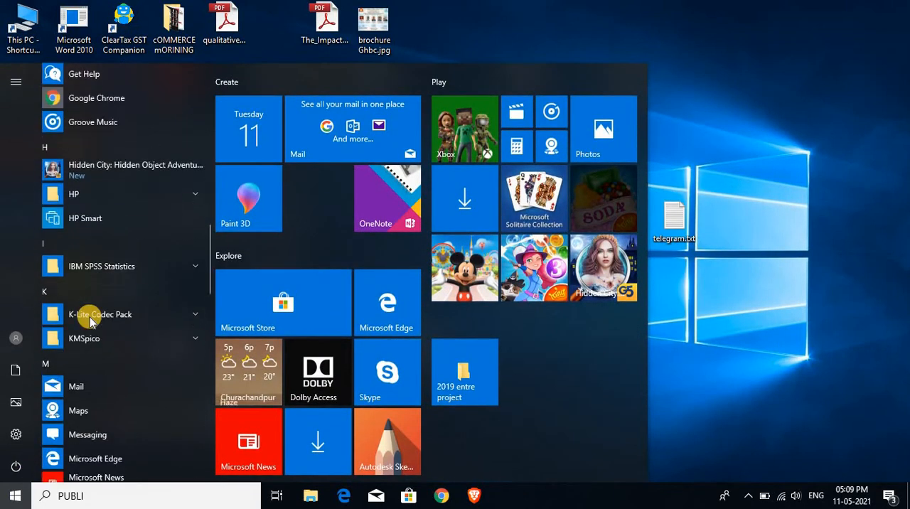
scroll(91, 322, down, 12)
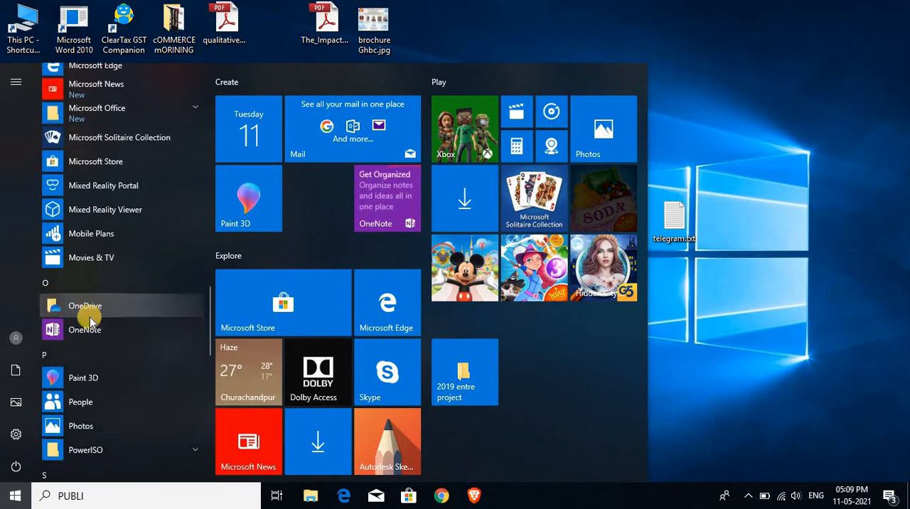
scroll(90, 316, down, 3)
scroll(89, 311, up, 10)
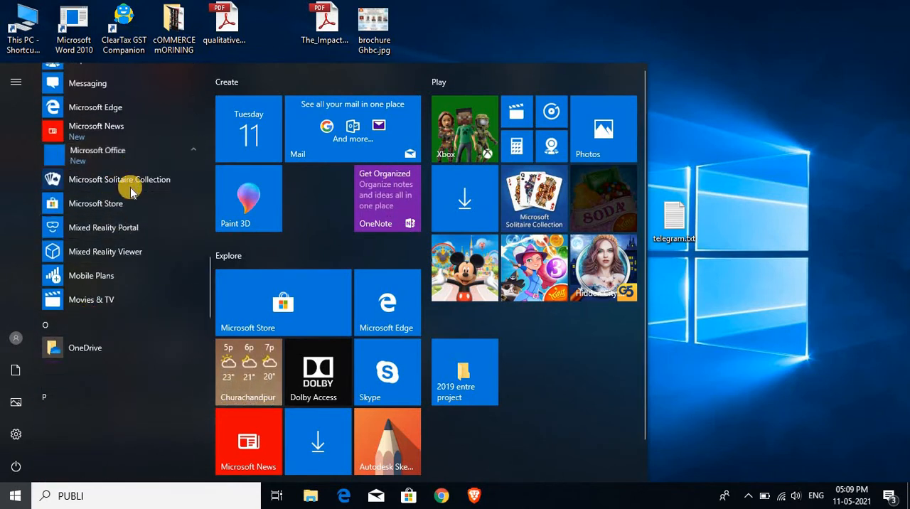
click(107, 153)
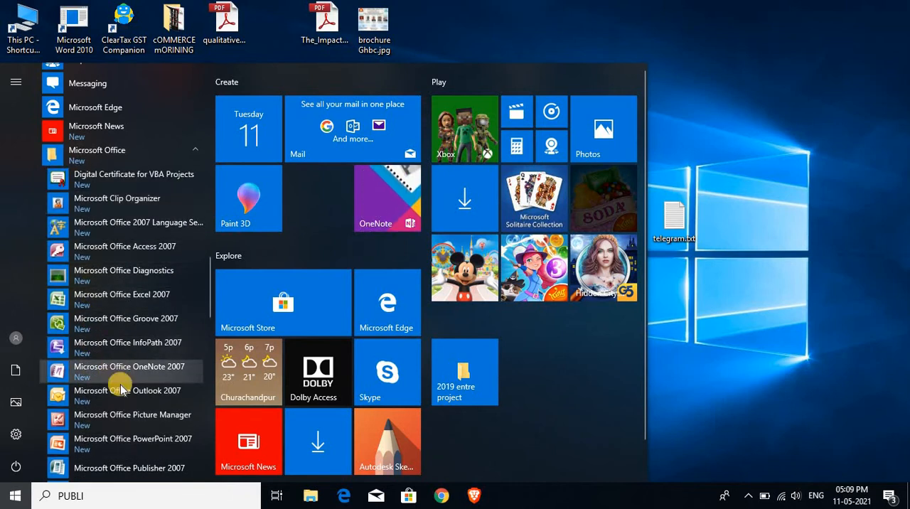
click(138, 470)
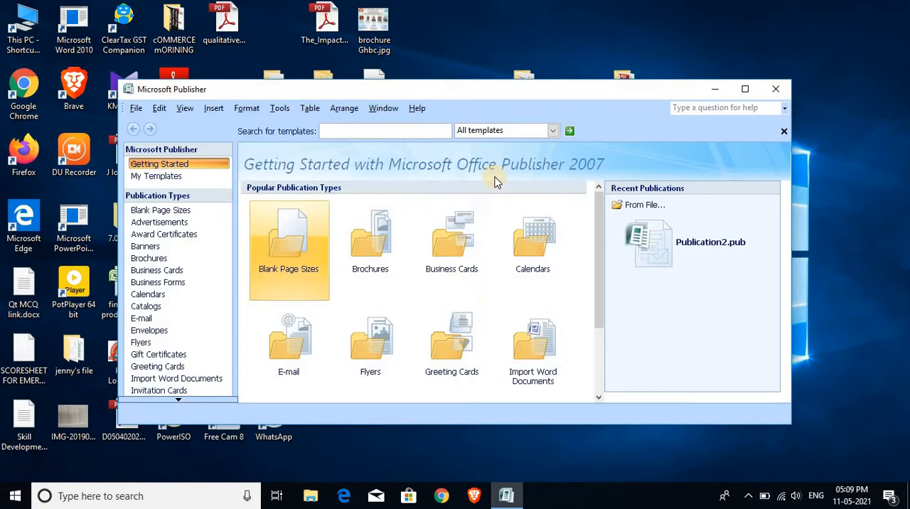
click(746, 89)
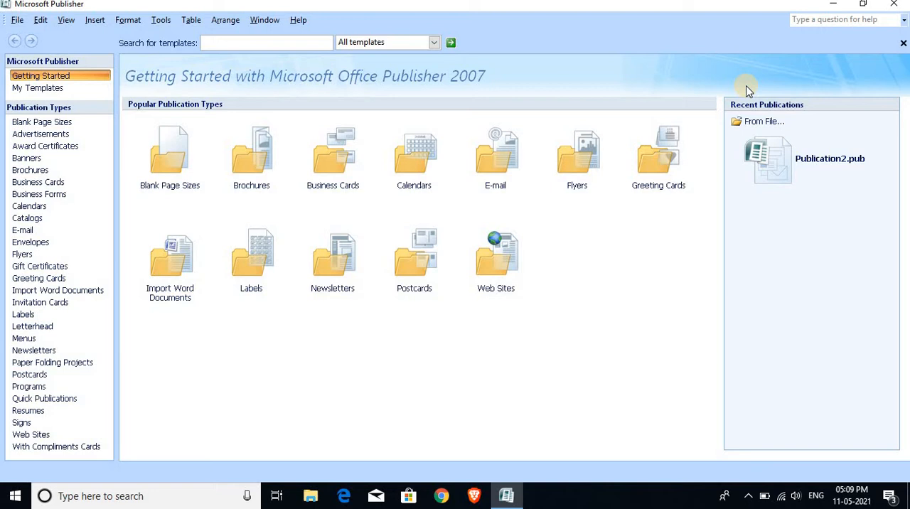
Create a business card publication from the Brocade design among the newer designs.
click(320, 168)
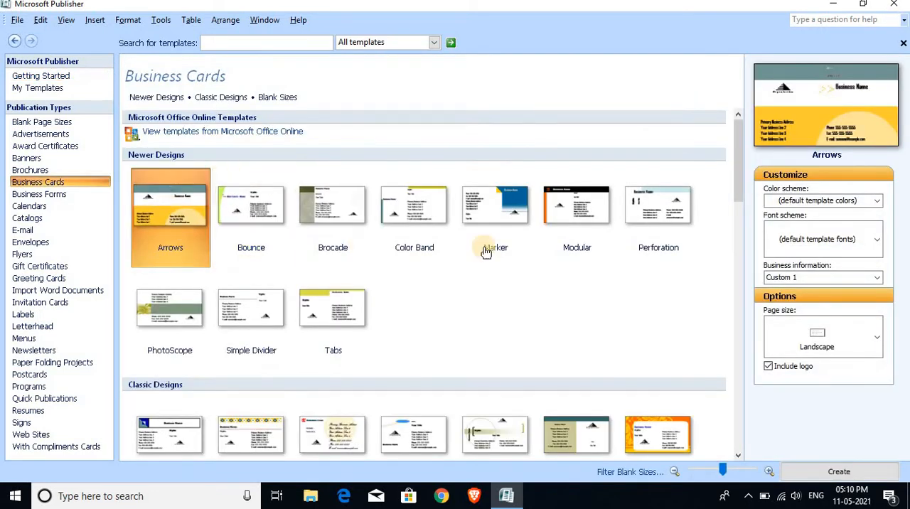
scroll(483, 250, down, 3)
scroll(378, 203, down, 10)
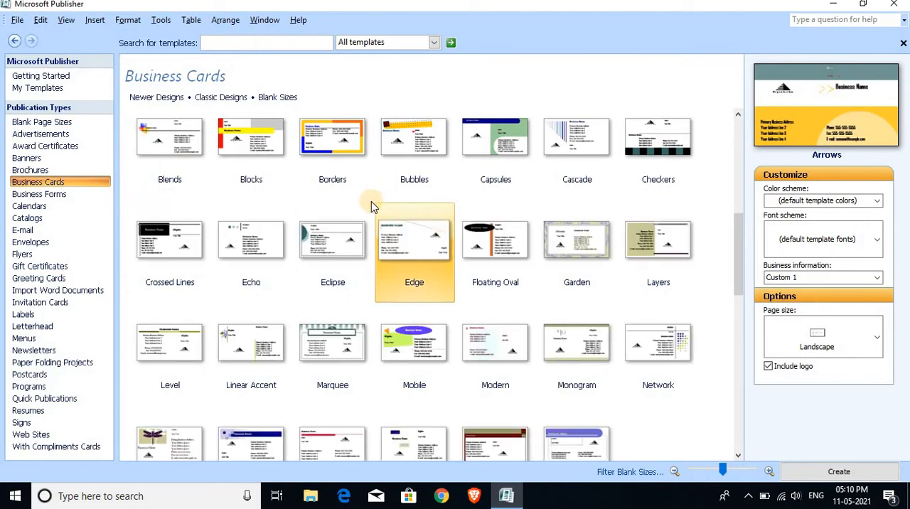
scroll(371, 201, up, 15)
double_click(342, 205)
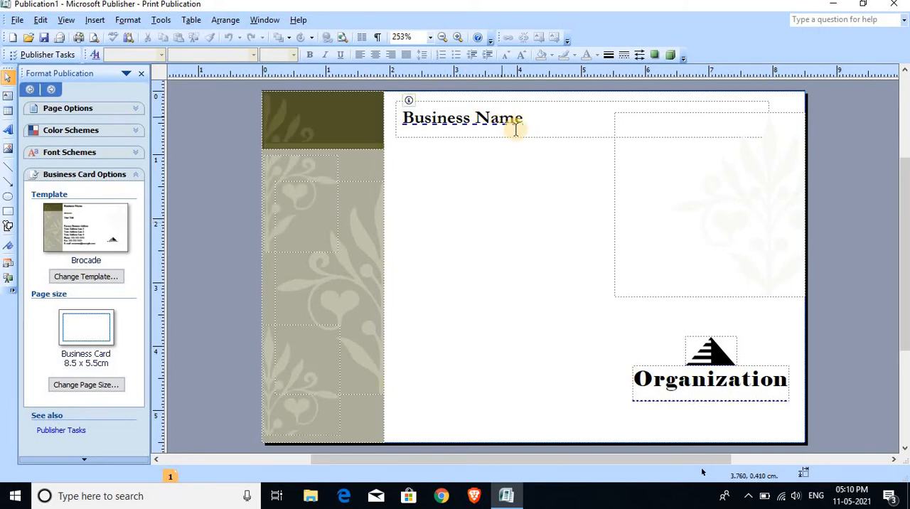
Select the business card's business name, individual name and organization logo in turn, and close the publication.
click(514, 126)
click(501, 176)
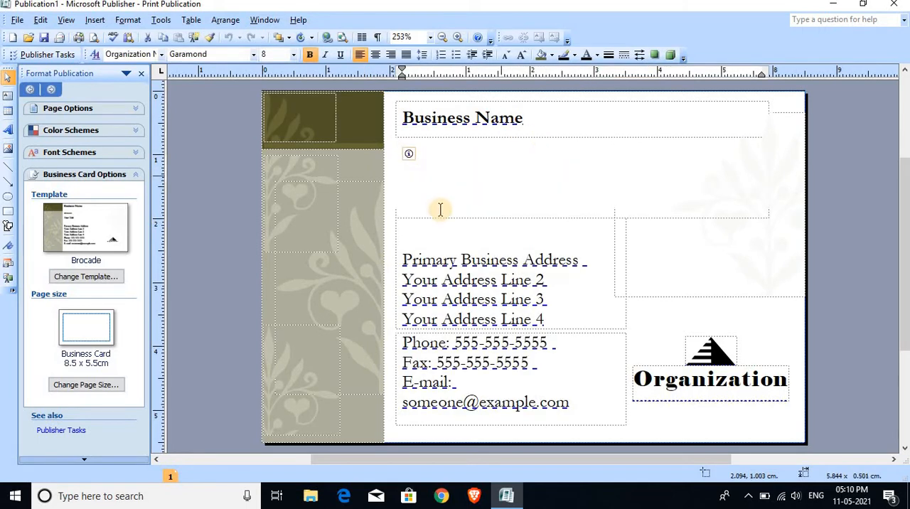
click(717, 356)
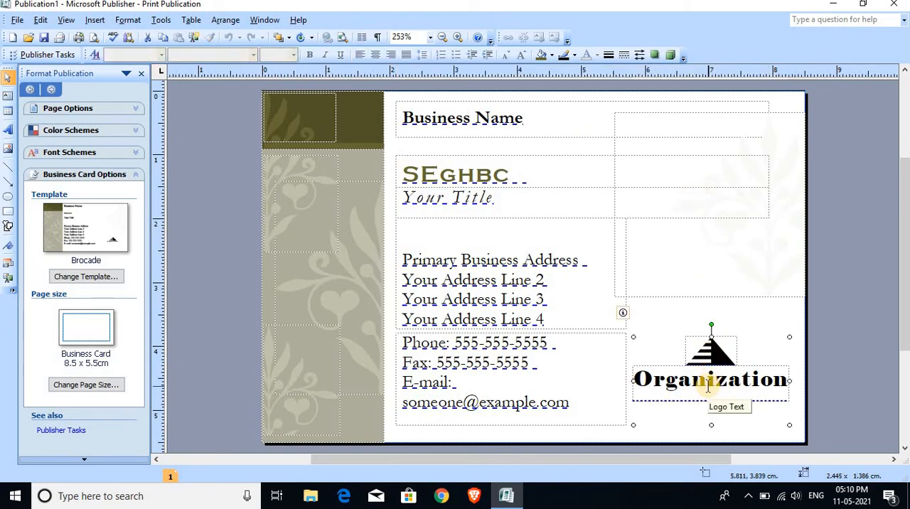
click(15, 24)
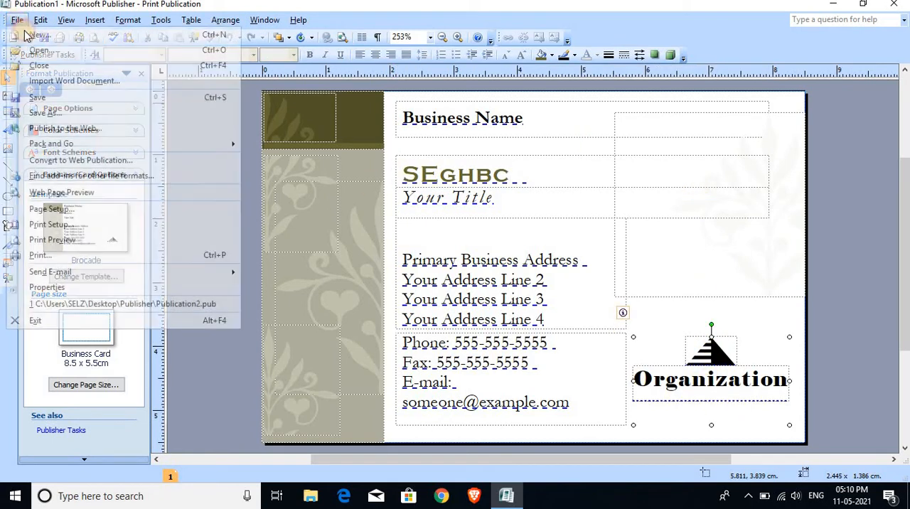
click(37, 64)
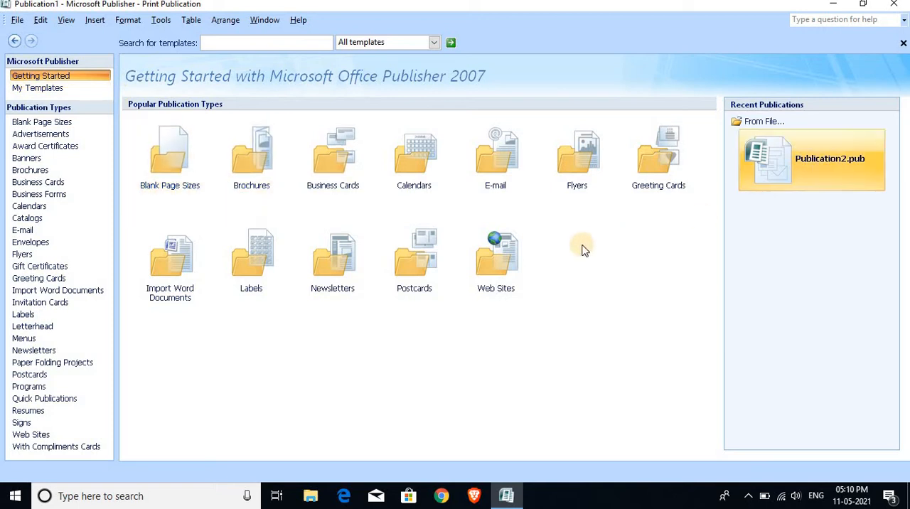
Show the Web Sites templates and view the template source options without changing the All templates filter.
click(509, 269)
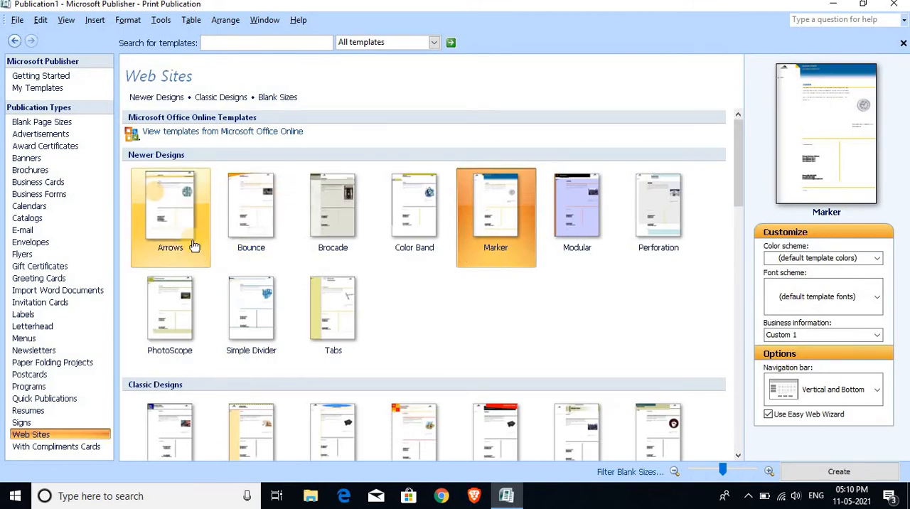
click(432, 45)
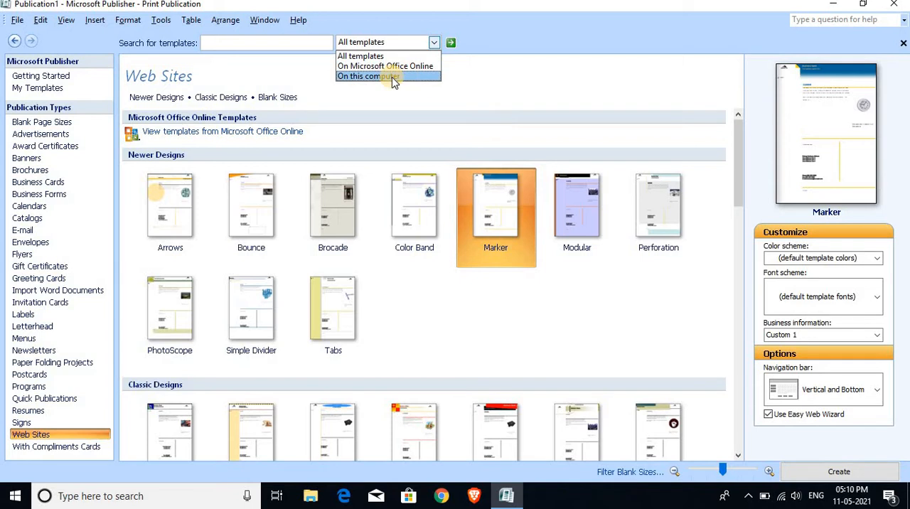
click(382, 97)
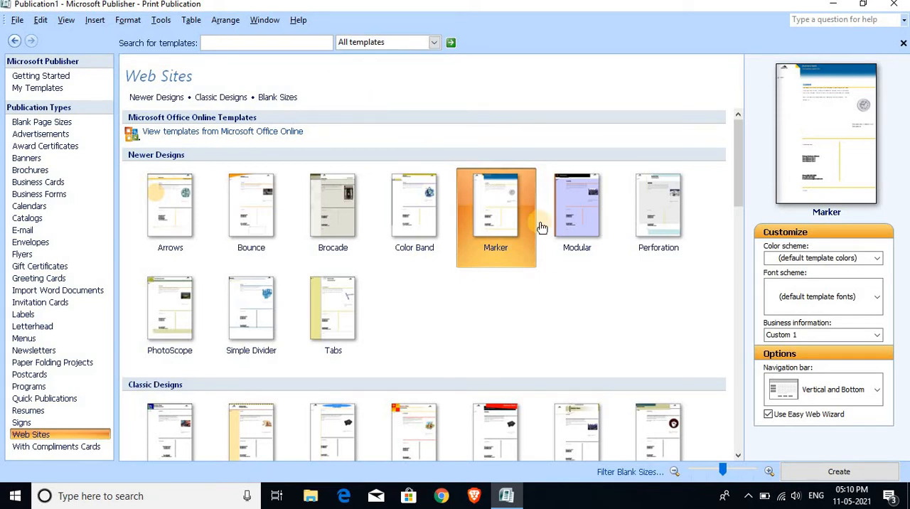
Create a web publication from the classic Cascade design and cancel the Easy Web Site Builder without choosing any site goals.
scroll(358, 266, down, 3)
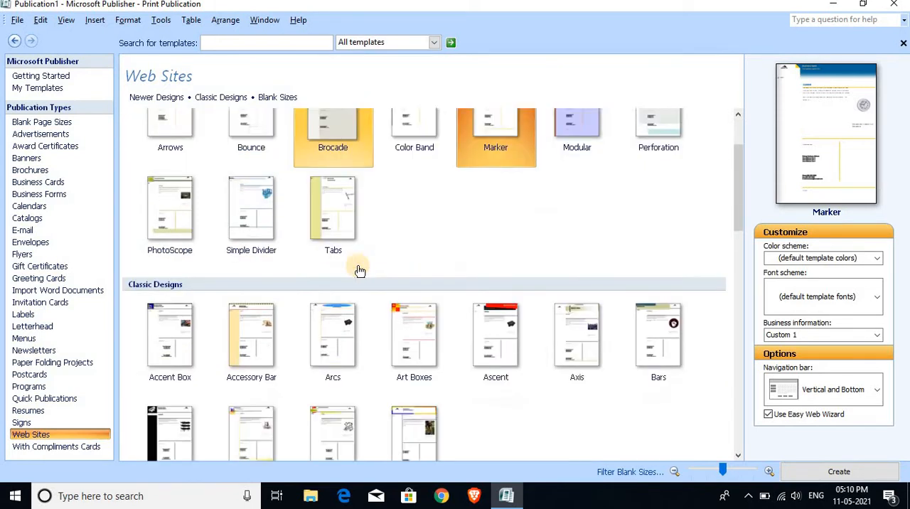
scroll(359, 271, down, 3)
scroll(357, 269, down, 1)
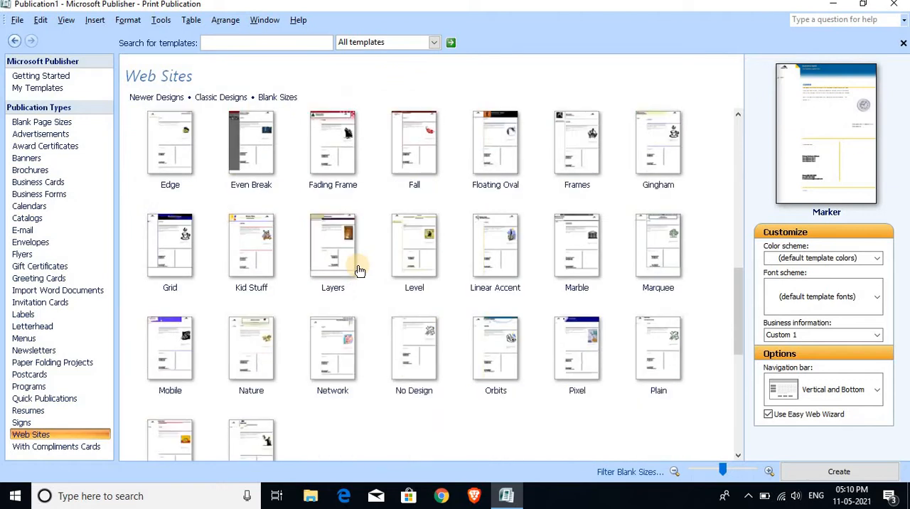
scroll(357, 270, up, 2)
scroll(351, 266, up, 5)
scroll(352, 266, down, 3)
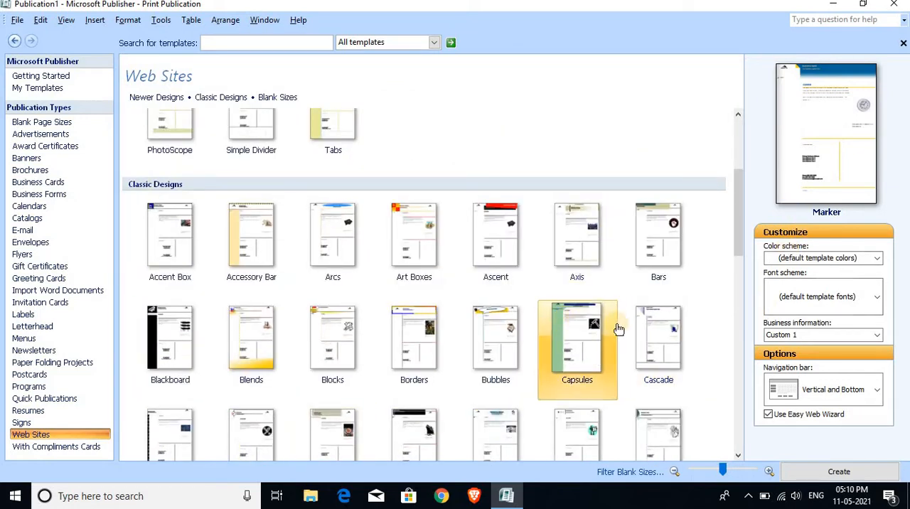
double_click(652, 325)
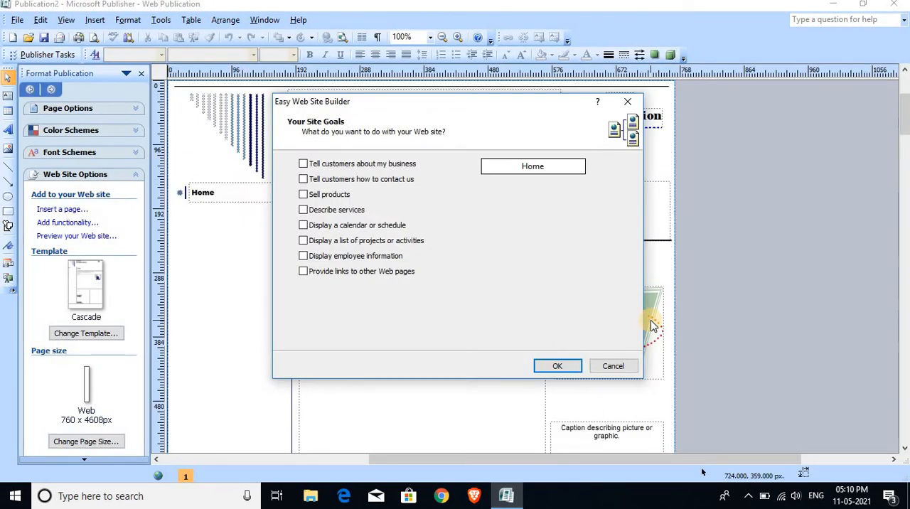
click(603, 367)
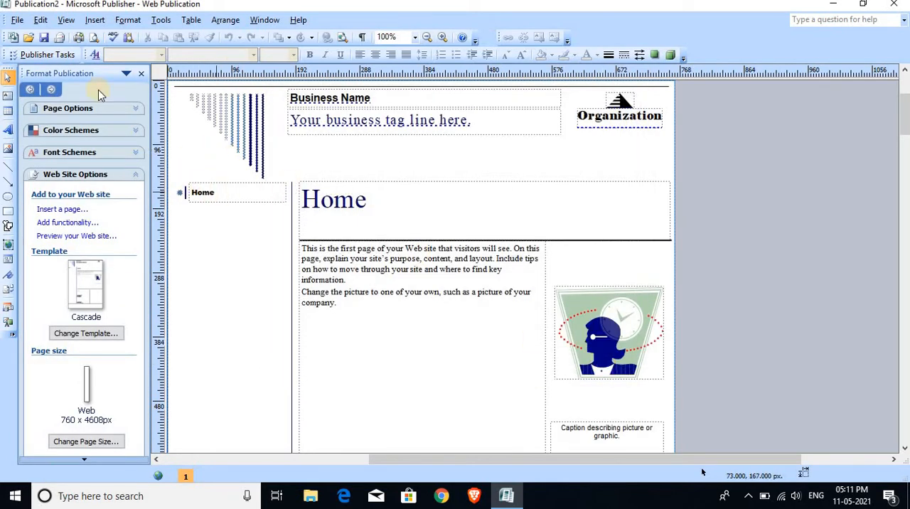
Close the Cascade web publication that was made without site goals.
click(18, 19)
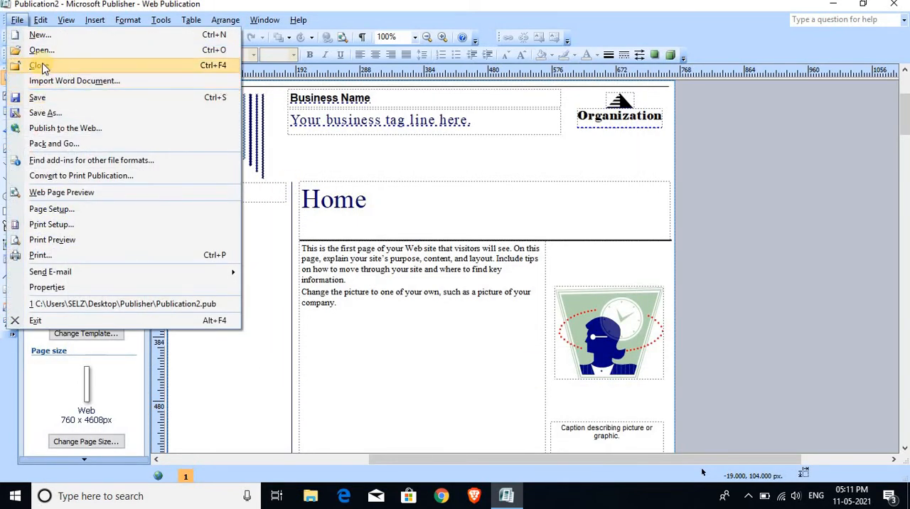
click(40, 95)
click(550, 285)
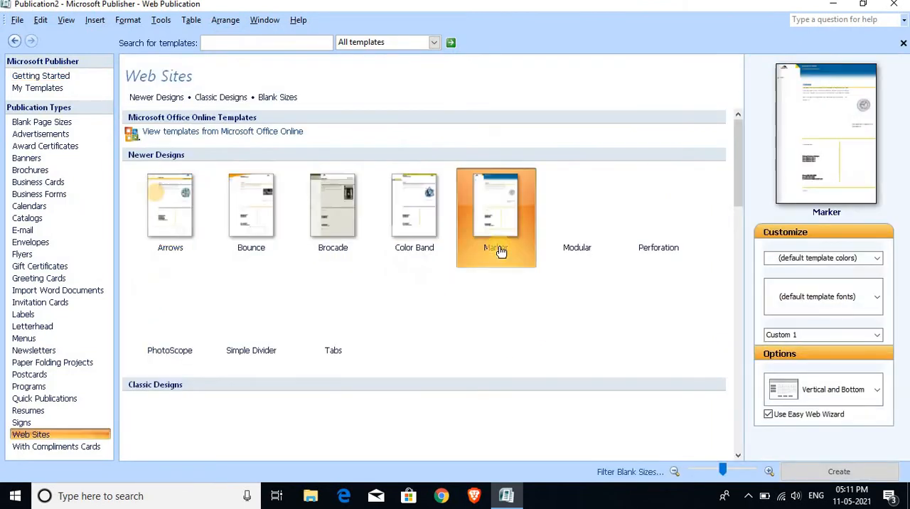
Create a Cascade web site with the goals of telling customers about the business, describing services and displaying employee information.
scroll(627, 332, down, 3)
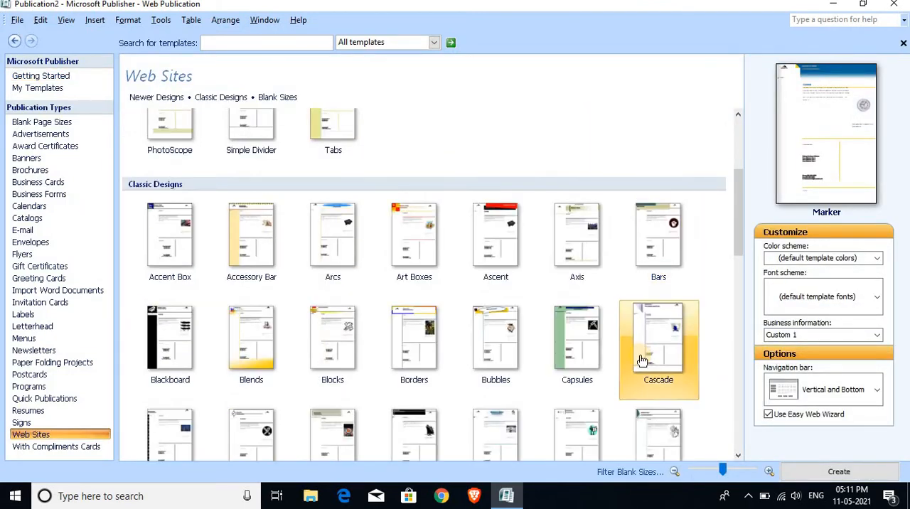
double_click(641, 361)
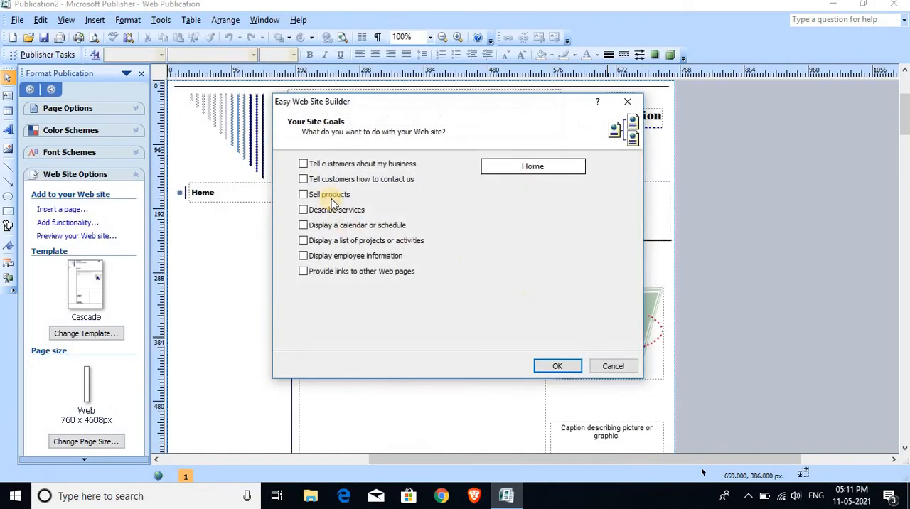
click(304, 165)
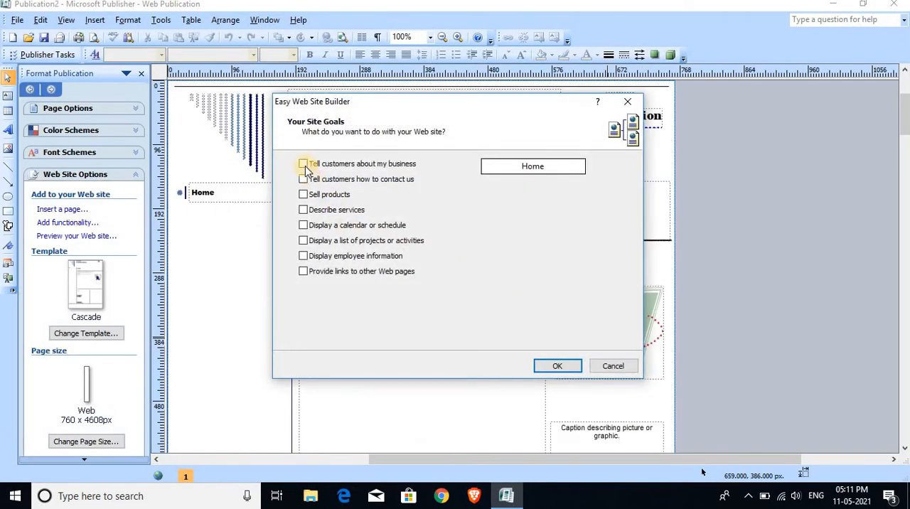
click(304, 210)
click(303, 257)
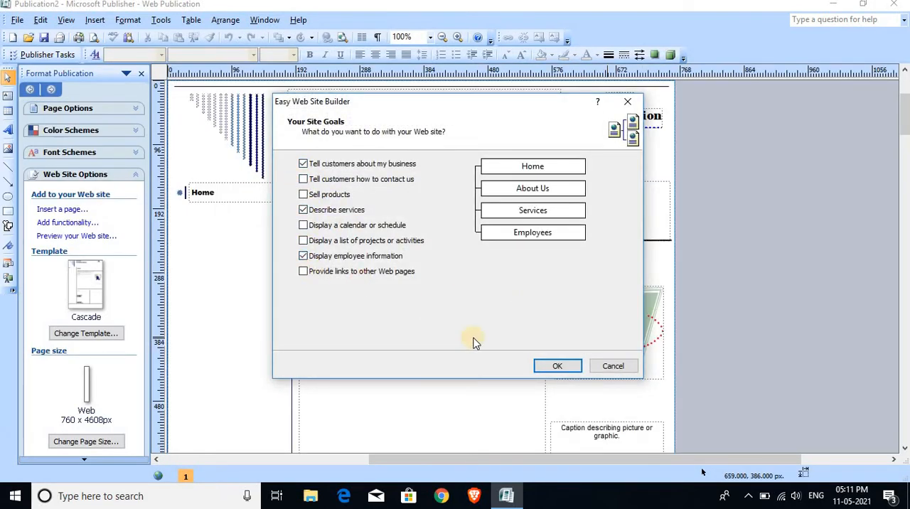
click(557, 365)
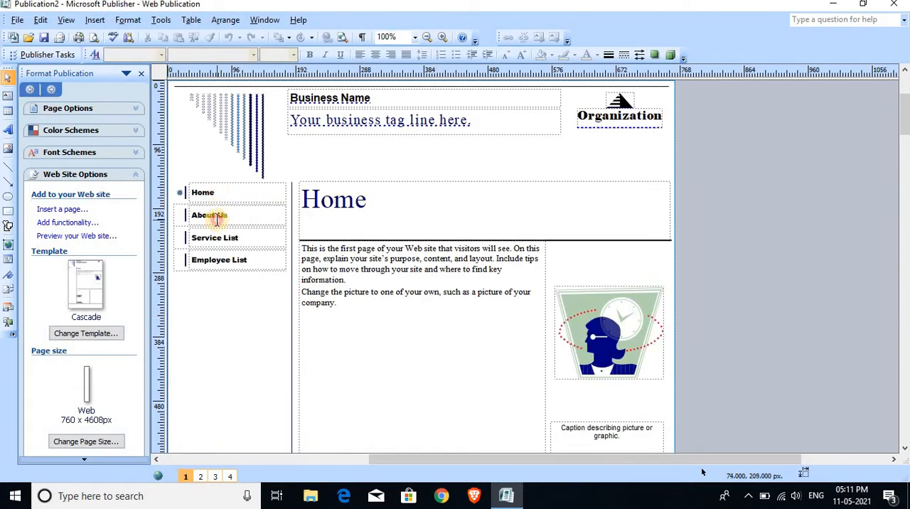
Select the About Us entry in the home page's navigation bar, and close the web publication.
click(217, 220)
click(17, 20)
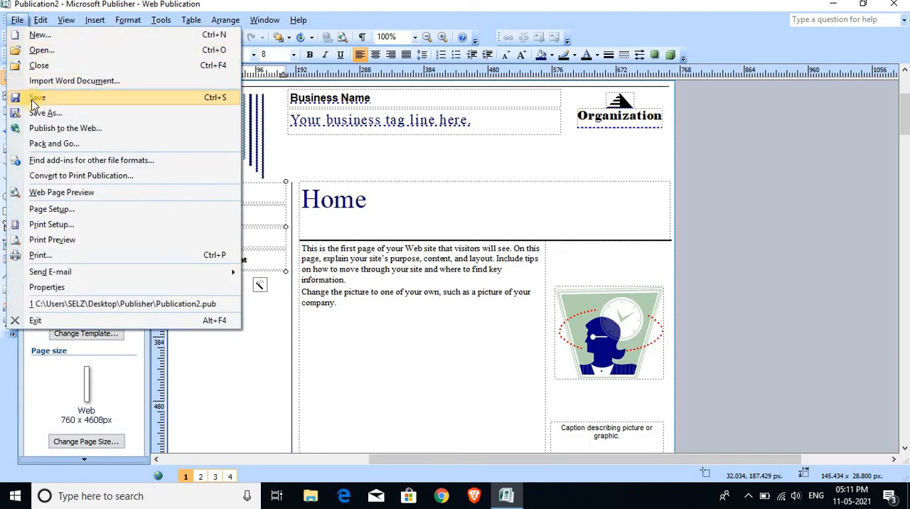
click(39, 65)
click(490, 256)
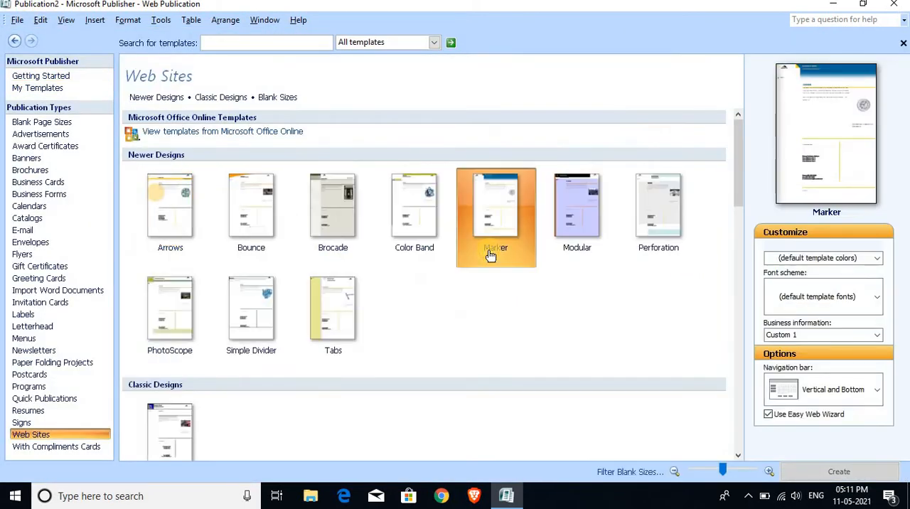
Create a web publication from the classic Cascade design with the navigation bar set to Horizontal Only.
scroll(654, 421, down, 5)
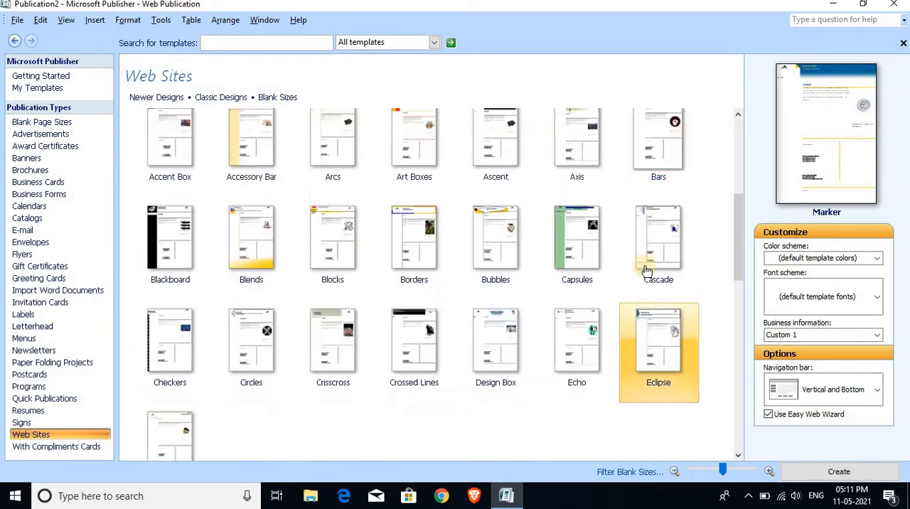
click(830, 393)
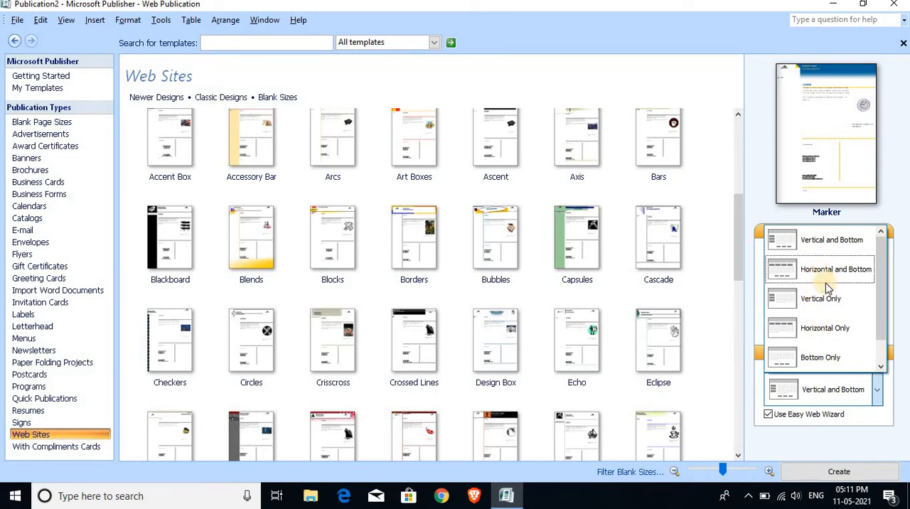
click(833, 332)
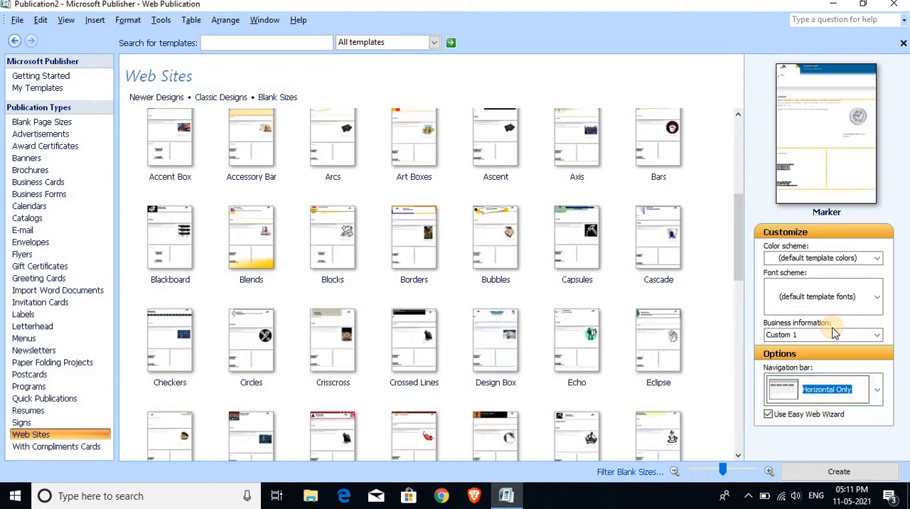
double_click(667, 257)
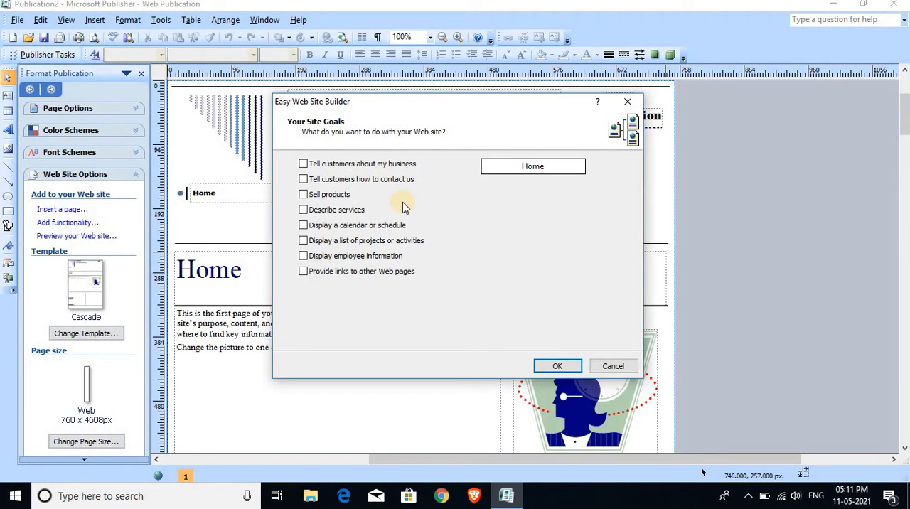
Build the site with goals for business information, contact details, services, a calendar or schedule, and a list of projects or activities.
click(303, 164)
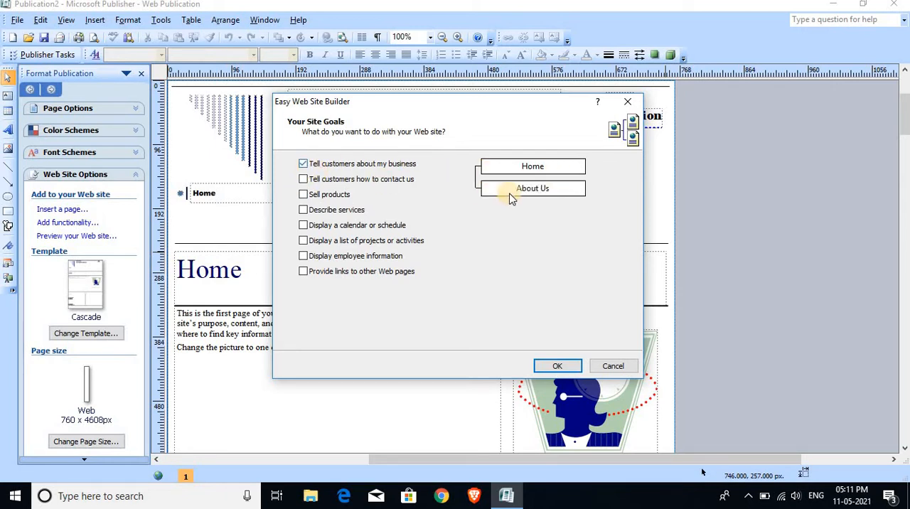
click(304, 179)
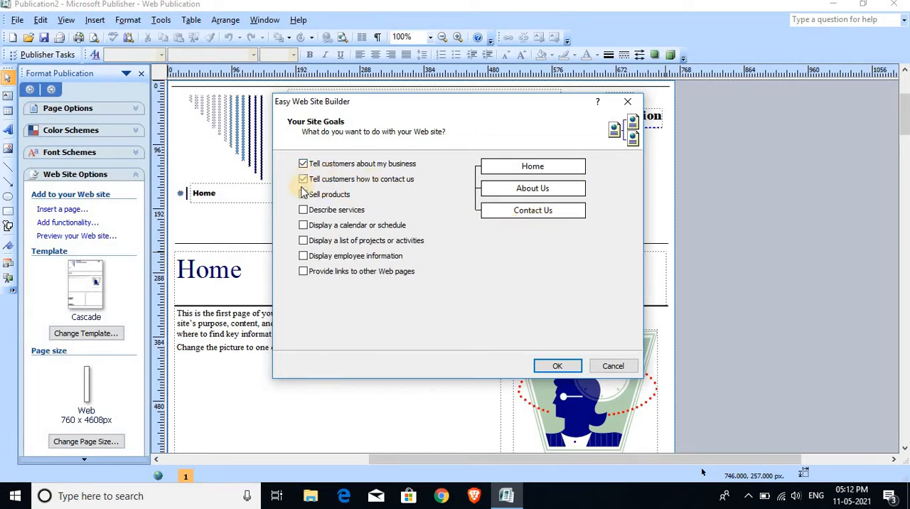
click(303, 195)
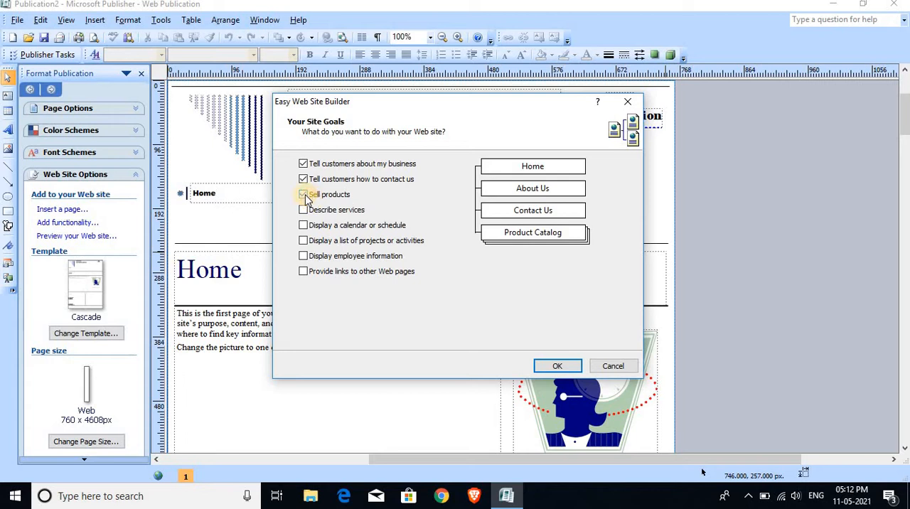
click(303, 194)
click(303, 210)
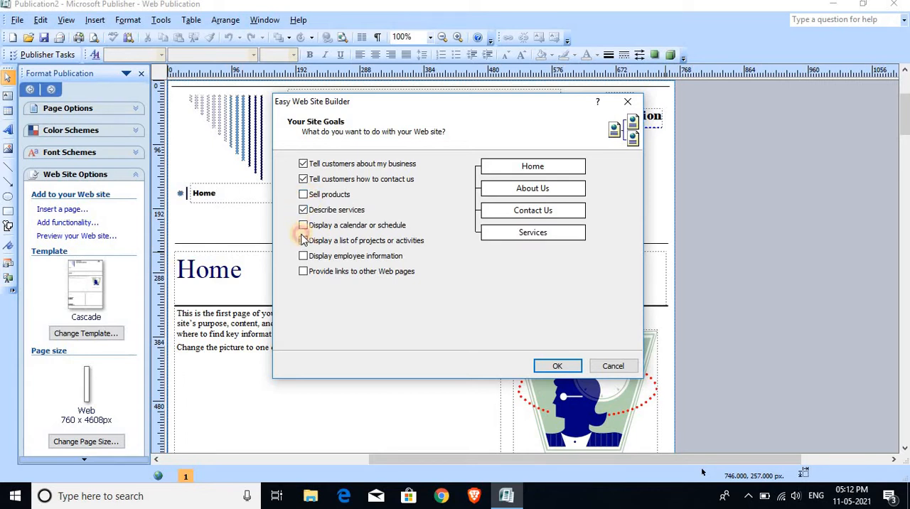
click(303, 225)
click(316, 242)
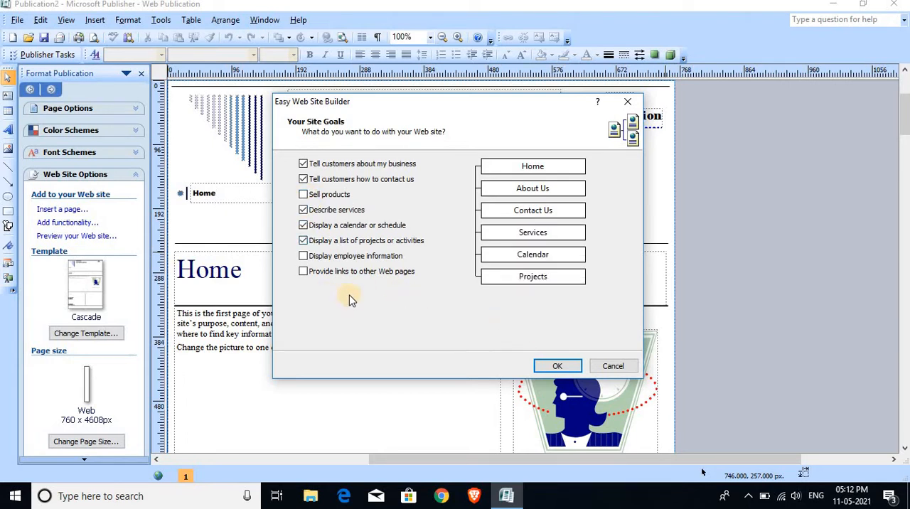
click(565, 369)
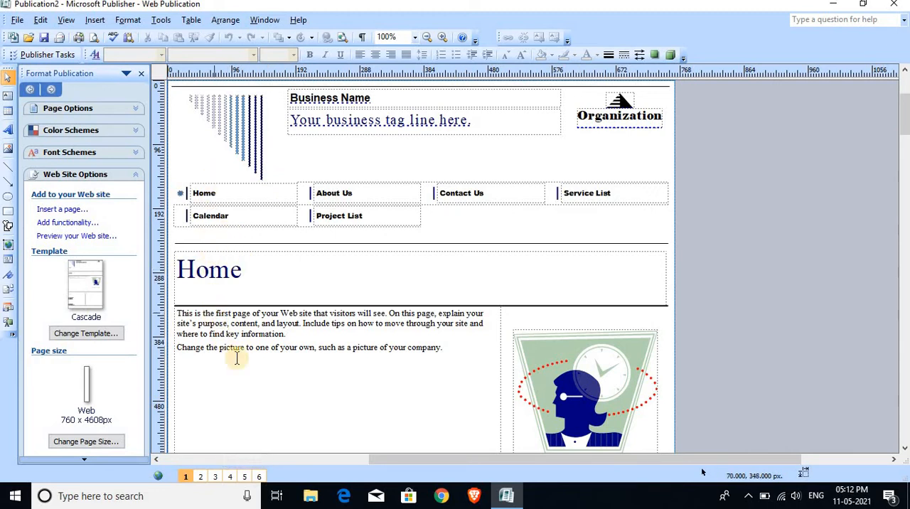
Examine the home page's layout and each entry in its navigation bar, from Home through Project List.
click(262, 198)
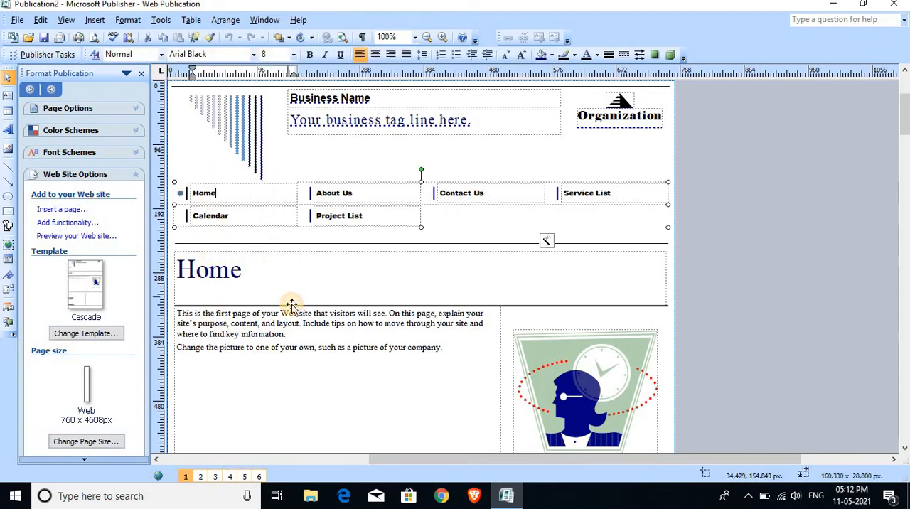
scroll(291, 303, down, 10)
scroll(294, 310, down, 10)
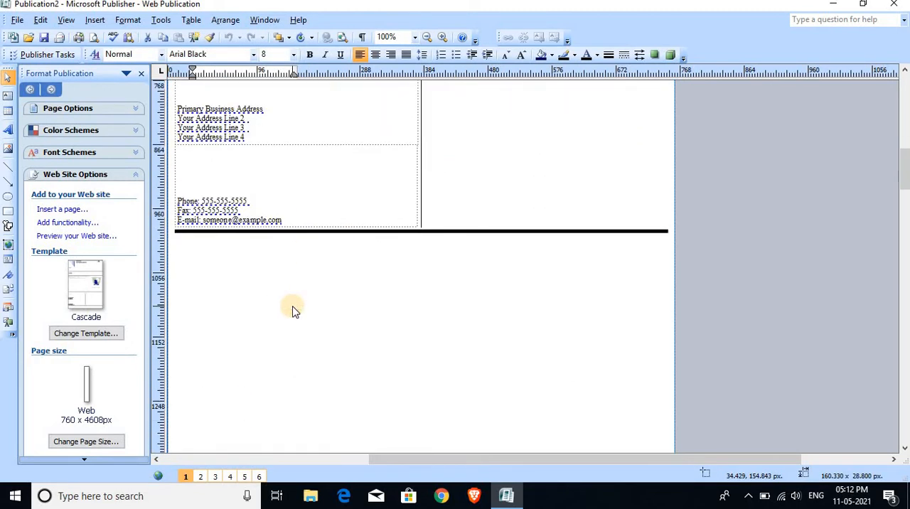
scroll(295, 313, up, 12)
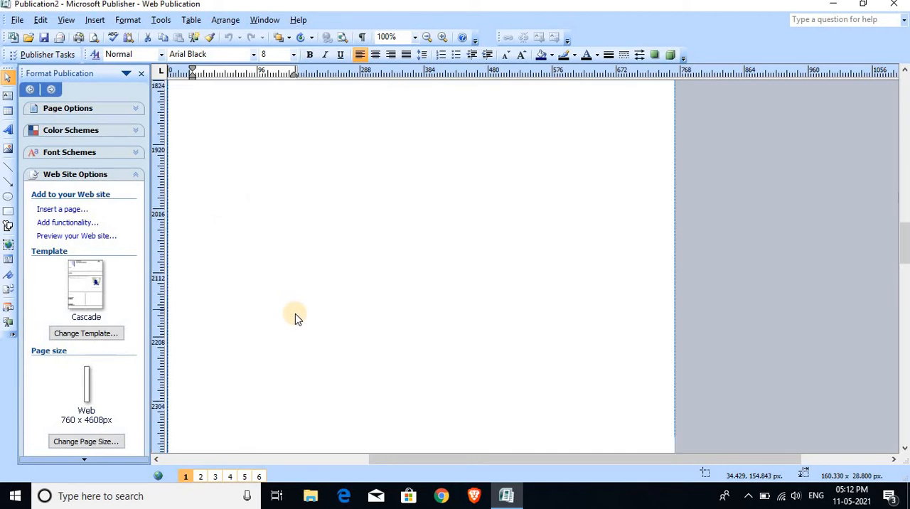
scroll(285, 274, up, 20)
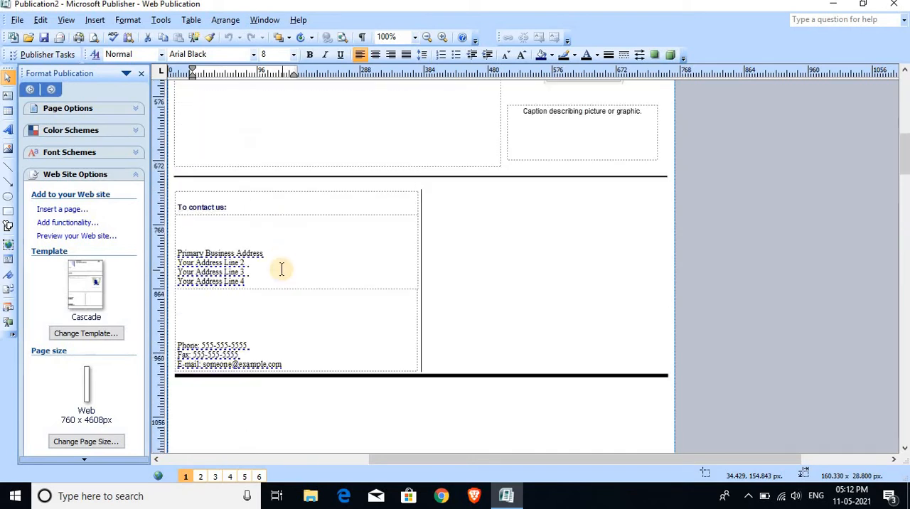
scroll(293, 271, down, 2)
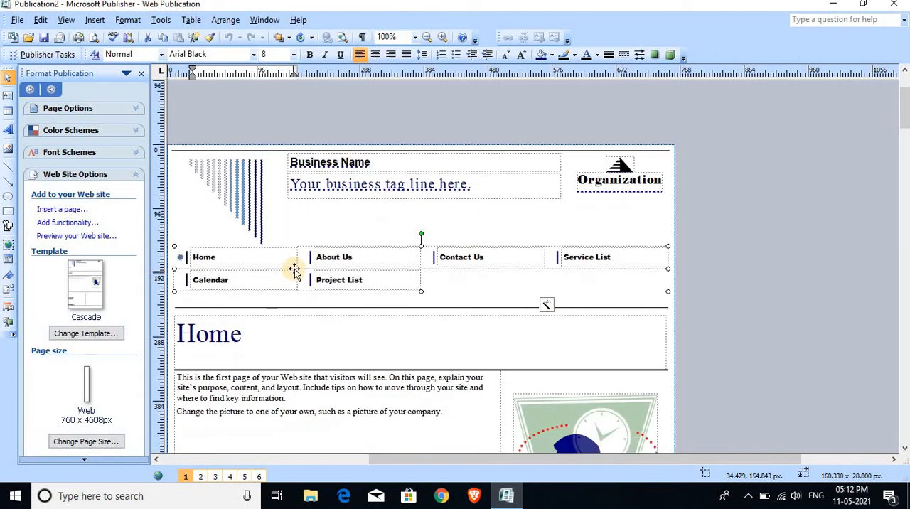
click(348, 258)
click(497, 259)
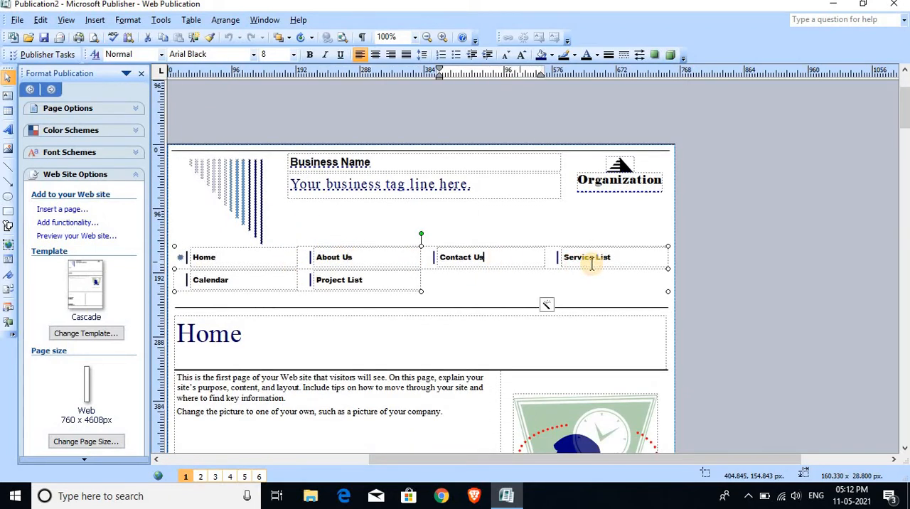
click(608, 258)
click(302, 291)
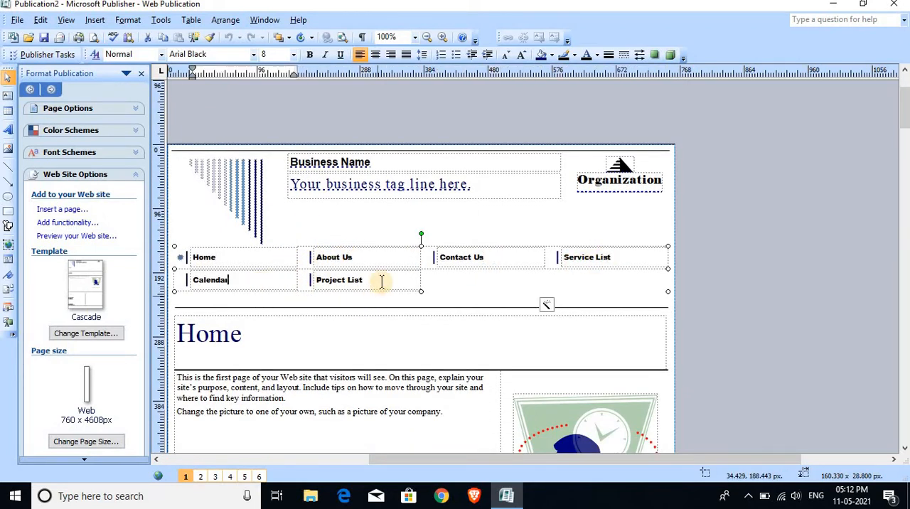
click(379, 280)
click(334, 258)
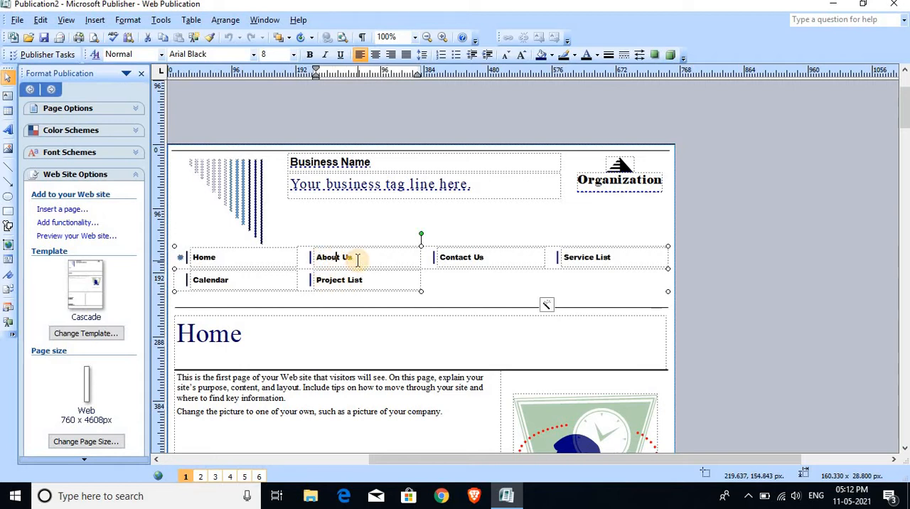
Replace the main body text on the About Us page with "GHHHH".
click(202, 477)
scroll(285, 341, down, 3)
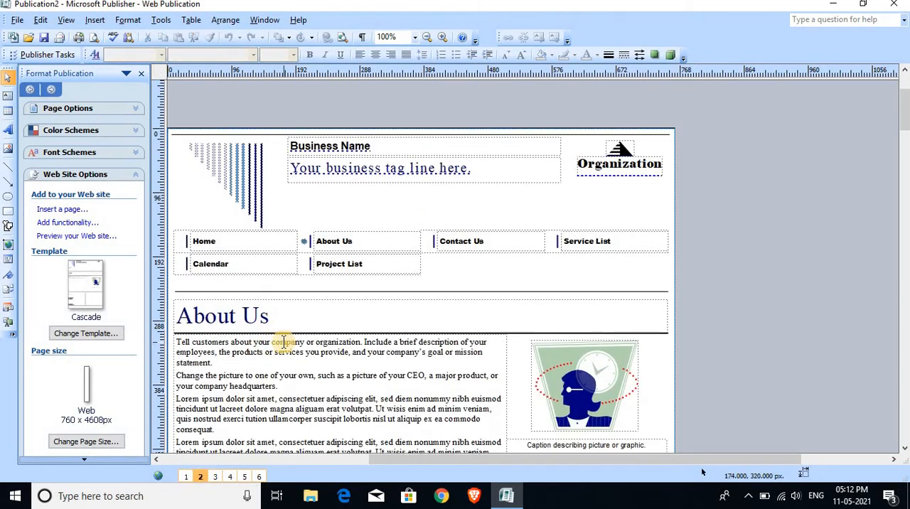
click(294, 332)
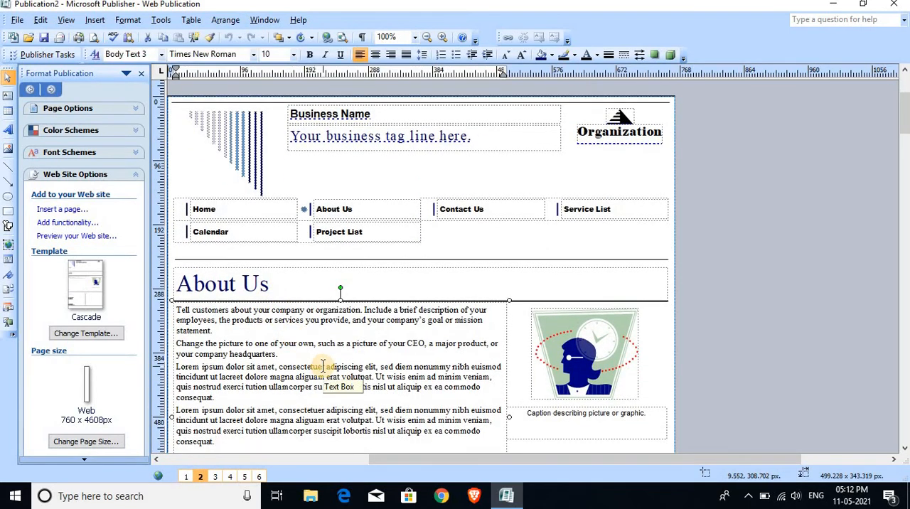
key(ctrl+a)
key(Delete)
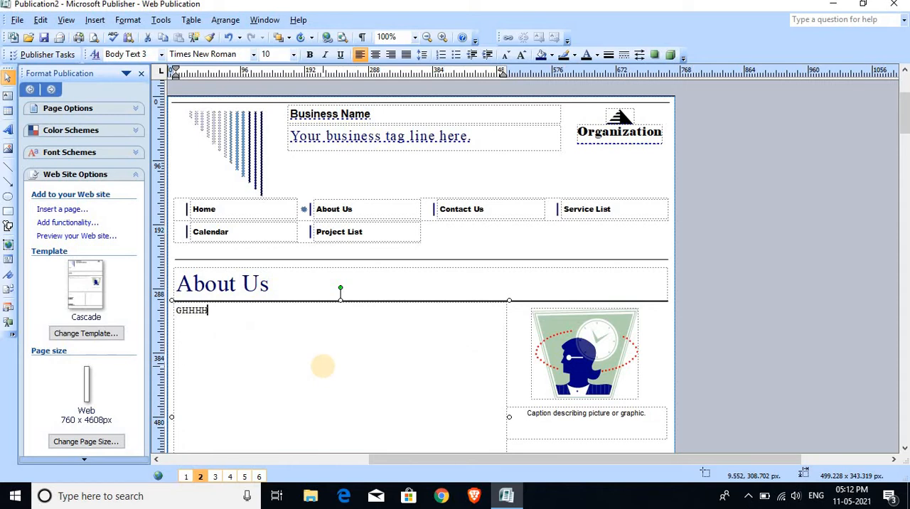
Go to the Contact Us page and preview the publication as a web page in the browser.
click(465, 241)
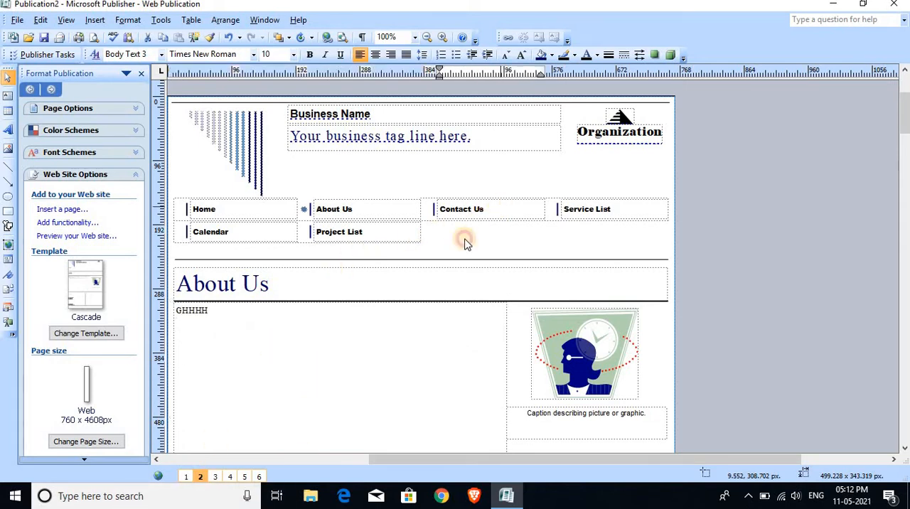
click(214, 476)
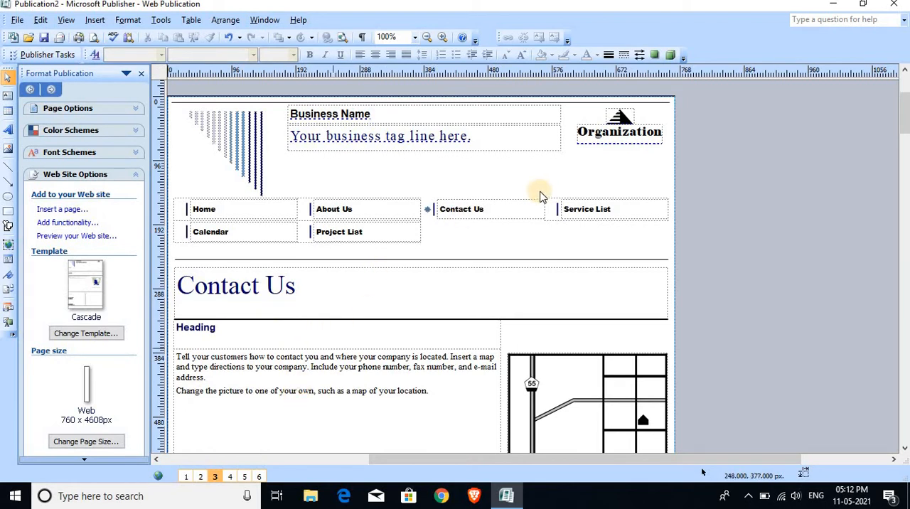
click(237, 204)
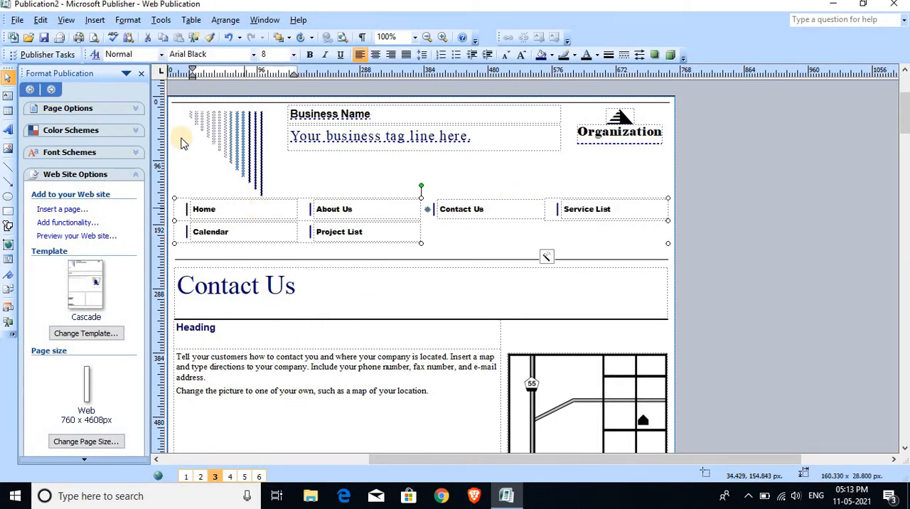
click(16, 20)
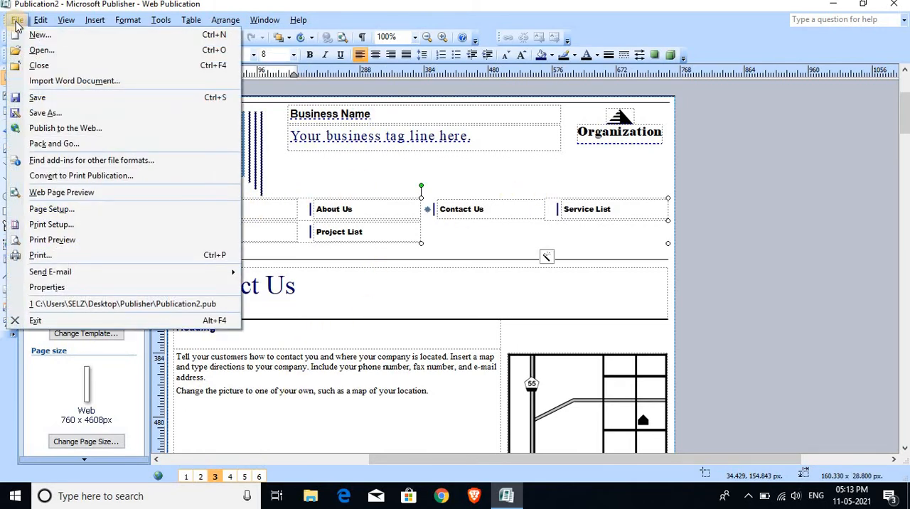
click(34, 195)
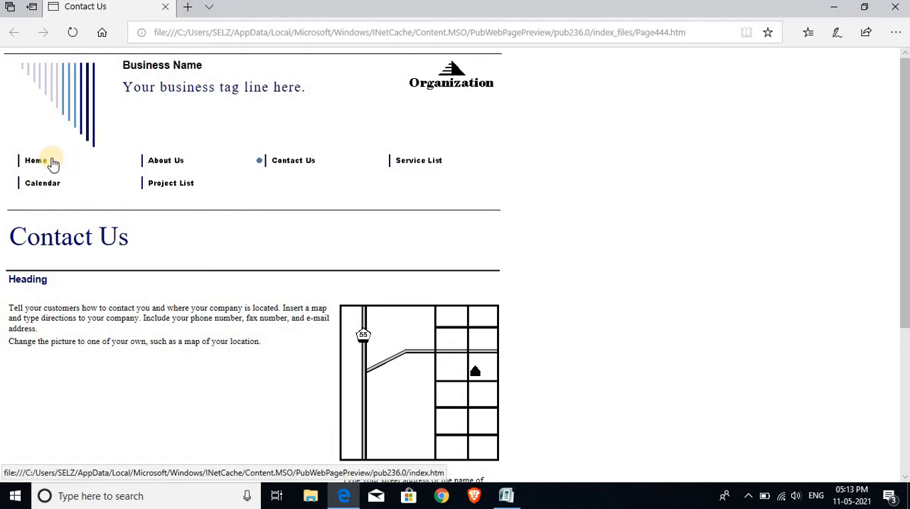
Follow the preview's Home, About Us, Contact Us, Service List, Project List and Calendar links, and close the browser.
click(47, 163)
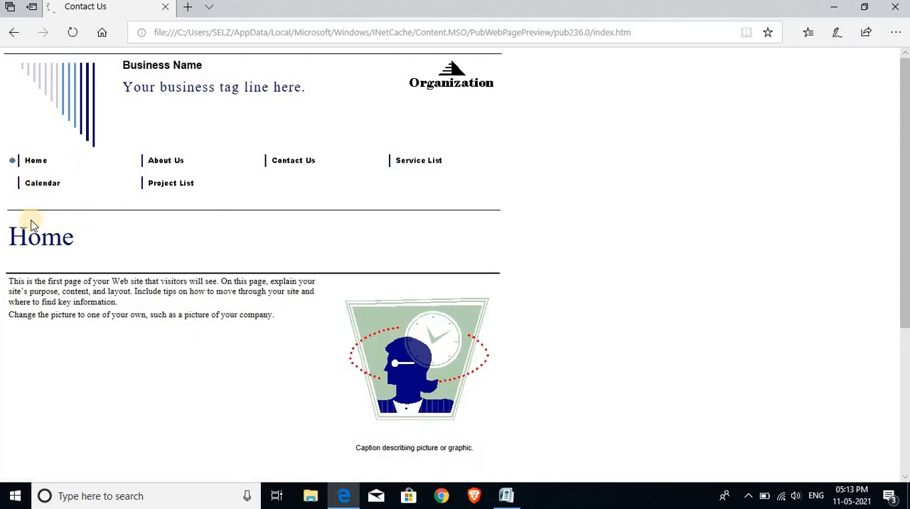
click(168, 171)
click(303, 160)
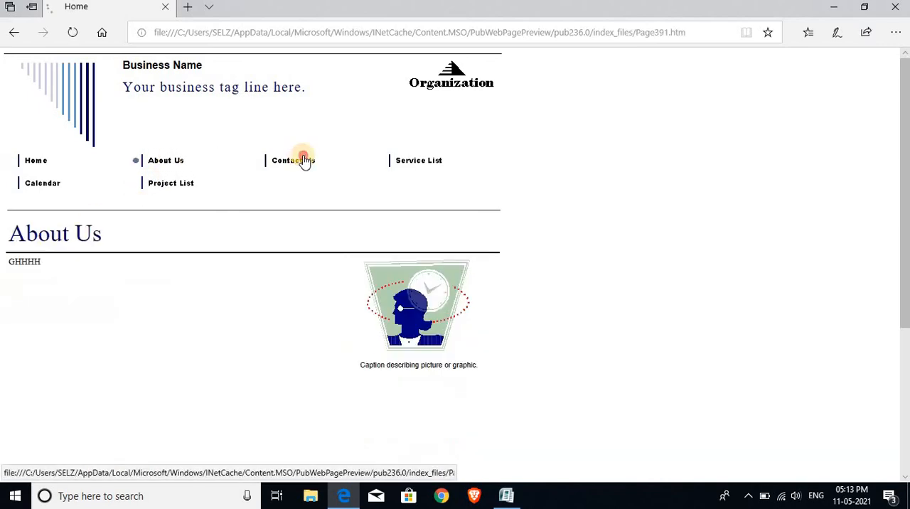
click(405, 162)
click(186, 183)
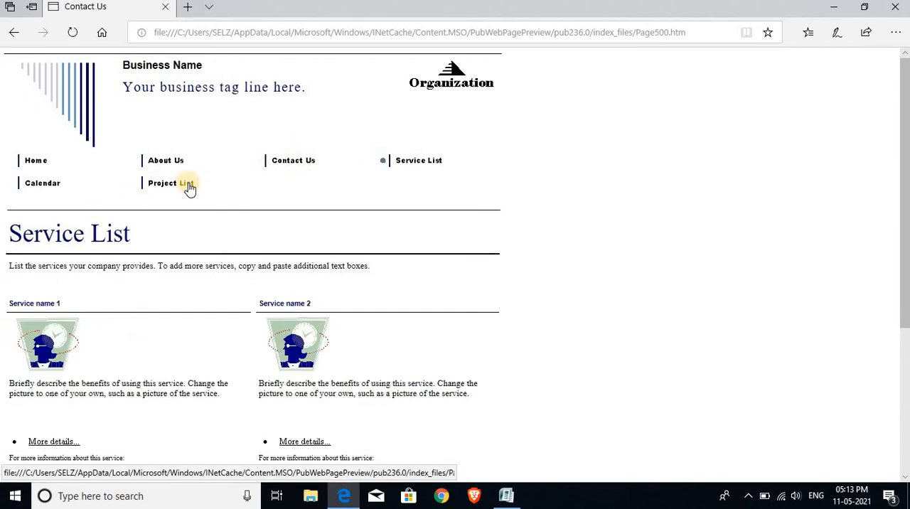
click(28, 185)
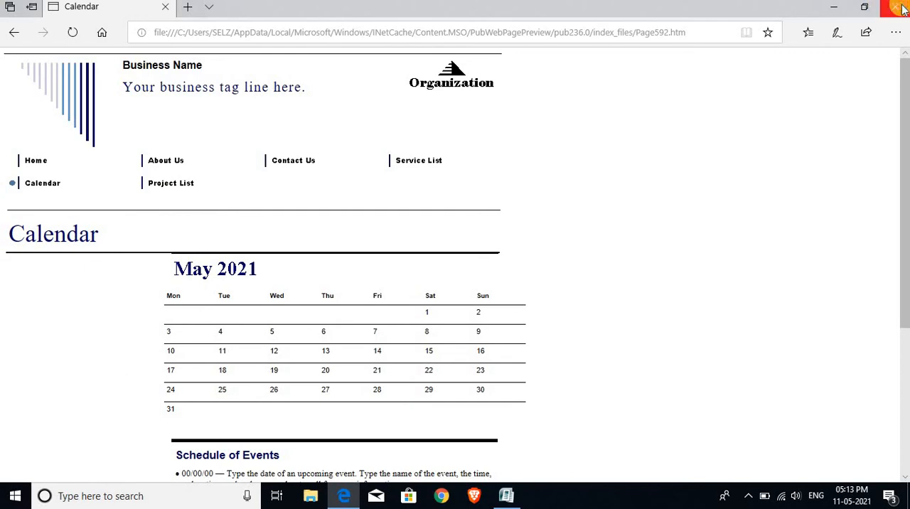
click(895, 7)
Replace the logo picture on the Home page with HBC Logo.jpg from the Desktop.
scroll(242, 320, up, 1)
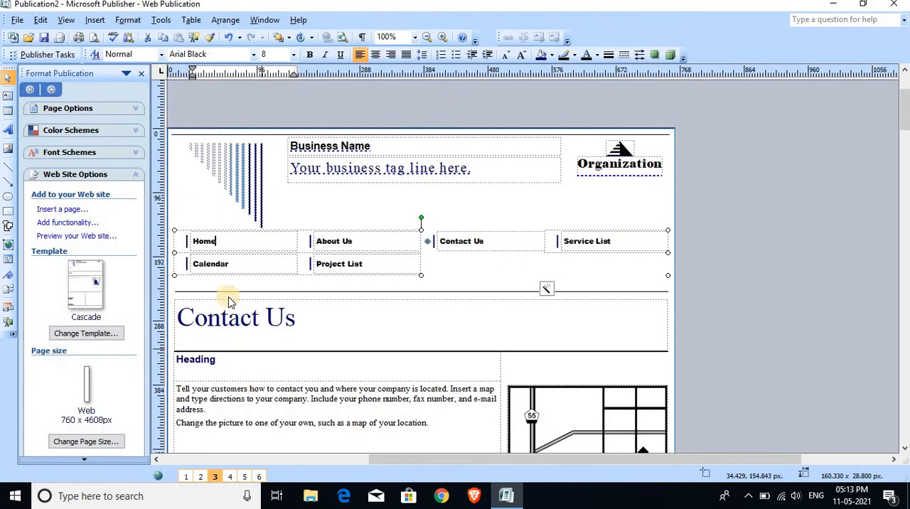
click(185, 477)
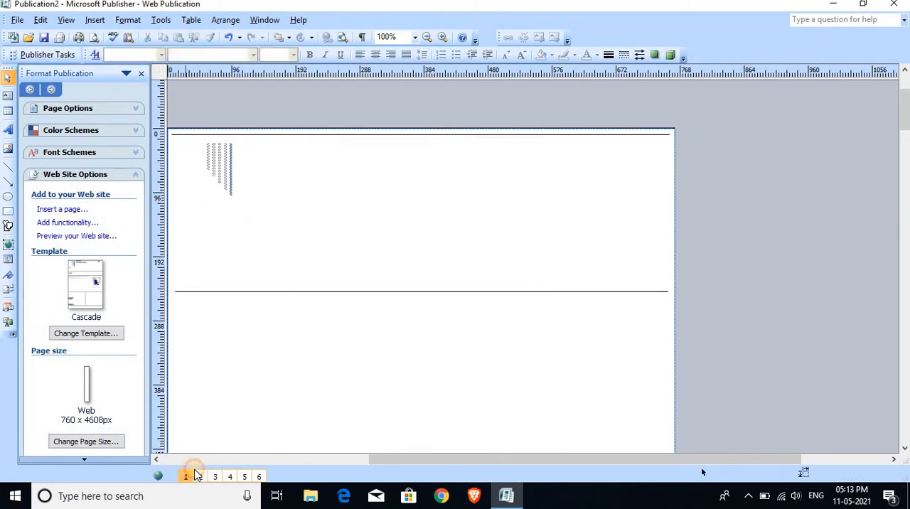
click(627, 149)
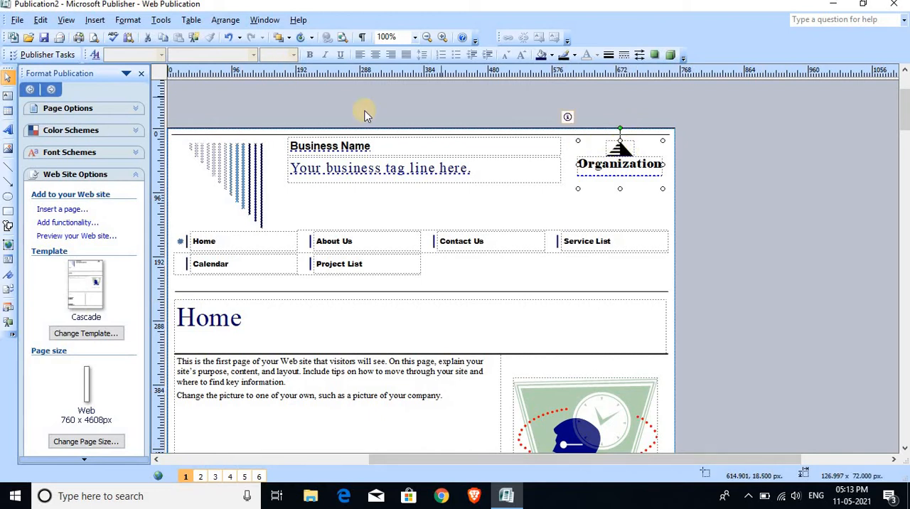
click(622, 151)
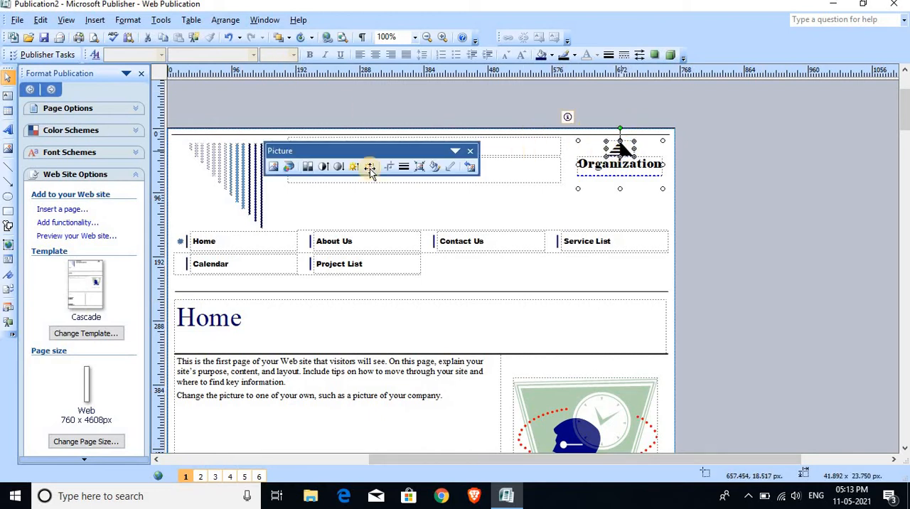
click(271, 166)
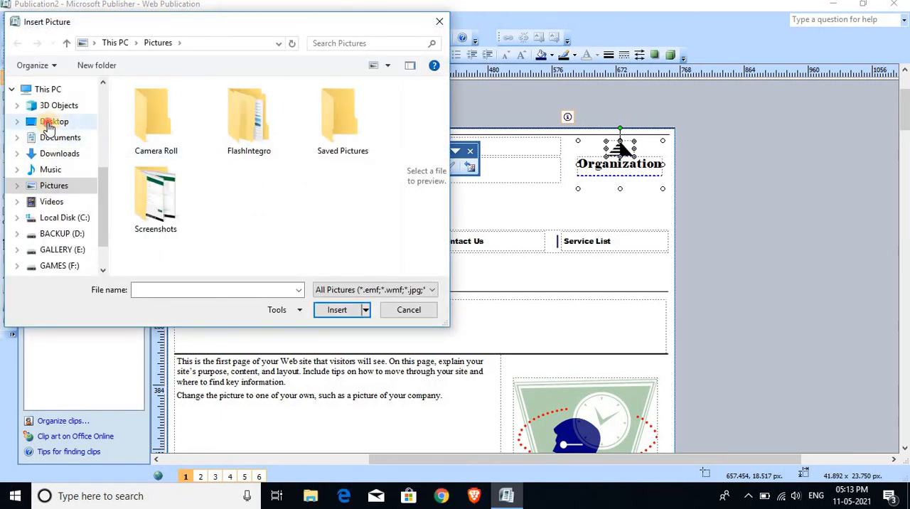
click(45, 121)
click(191, 135)
key(h)
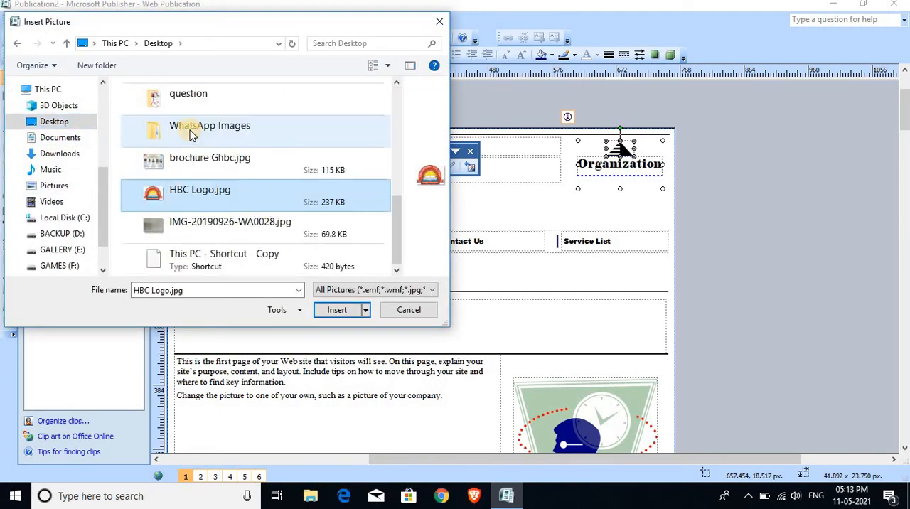
key(Return)
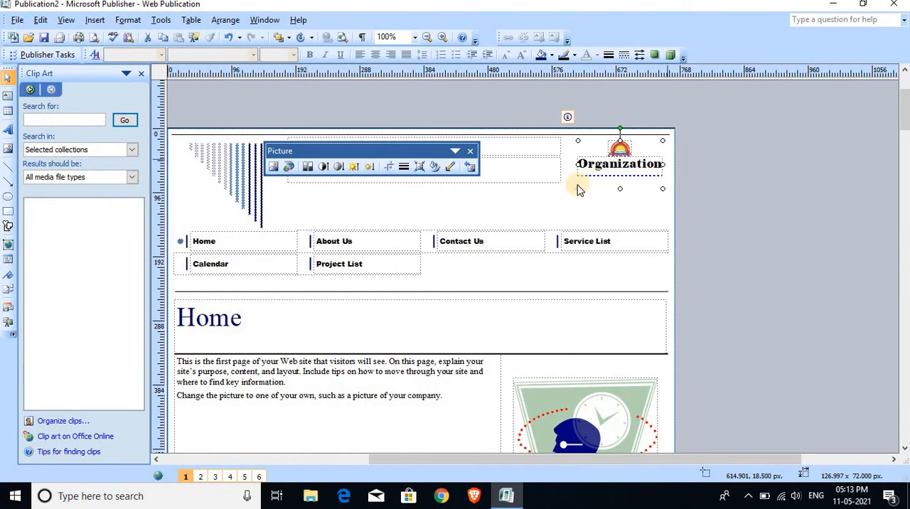
Change the logo text to "HBC" and the business name on the Home page to "GOVT. HRANGBANA COLLEGE".
double_click(640, 165)
key(Delete)
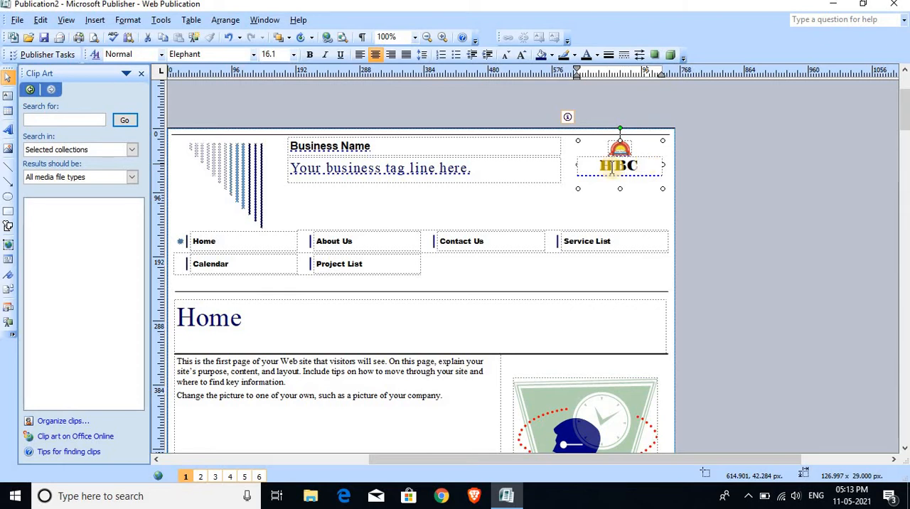
click(395, 144)
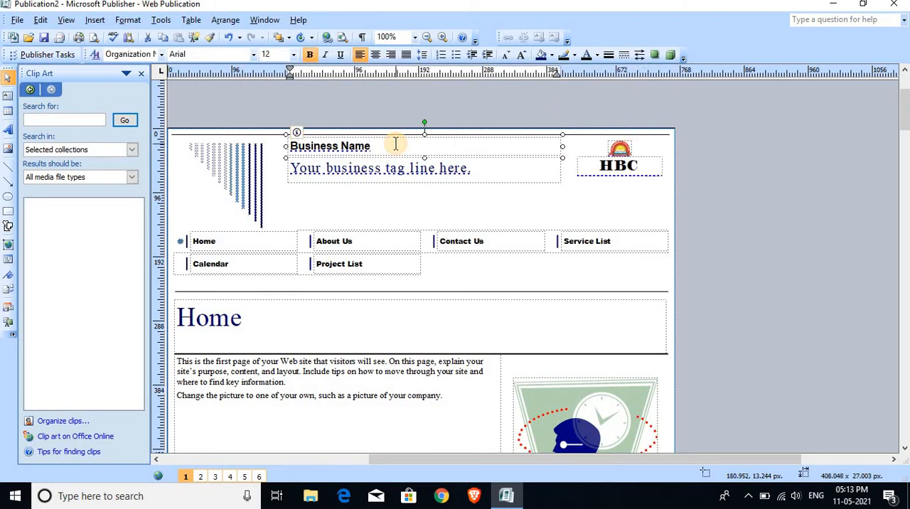
key(ctrl+a)
key(Delete)
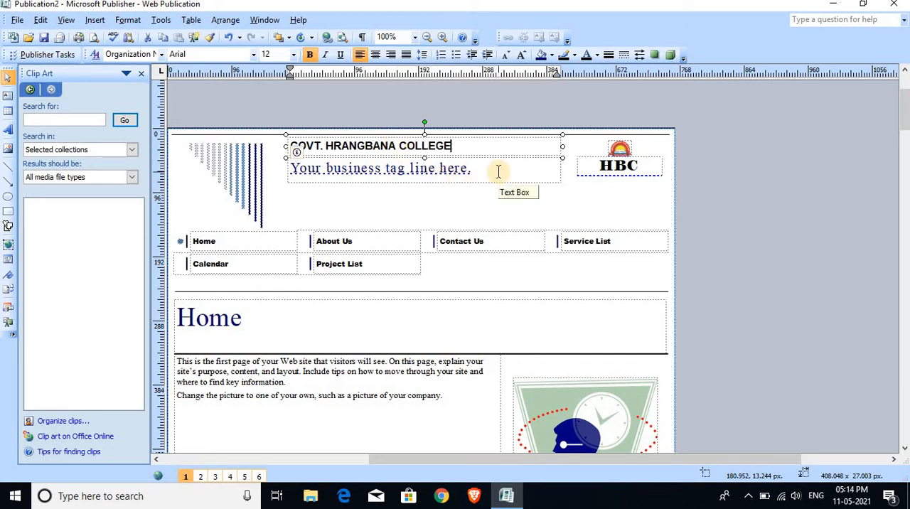
click(236, 171)
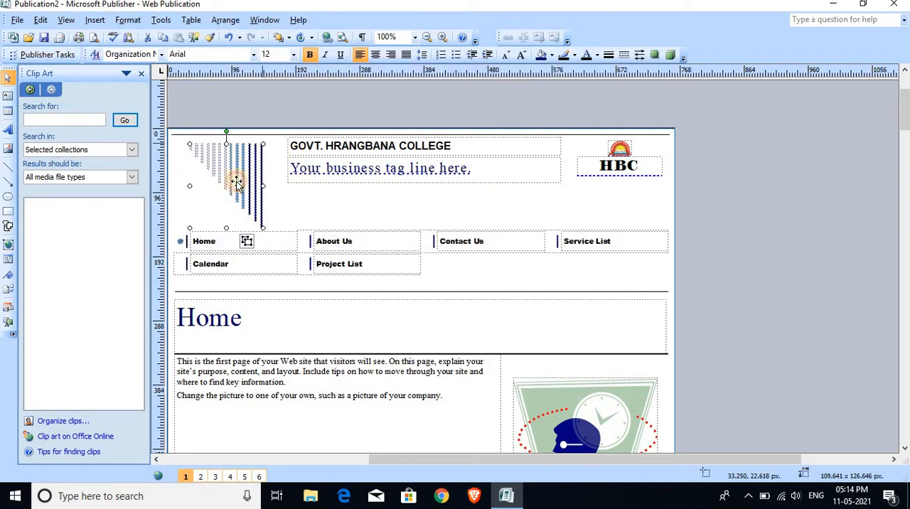
Select the "To contact us:" heading on the Home page and start inserting a hyperlink on it.
scroll(343, 294, down, 5)
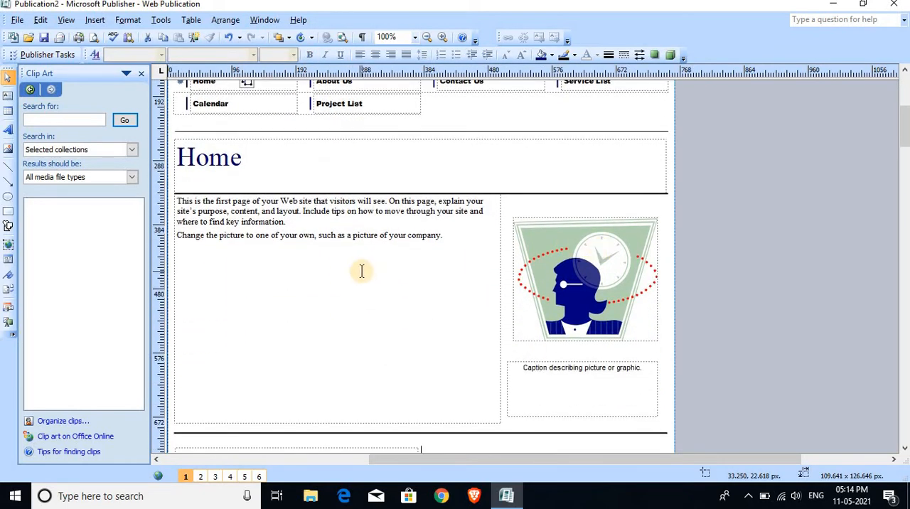
scroll(359, 269, down, 3)
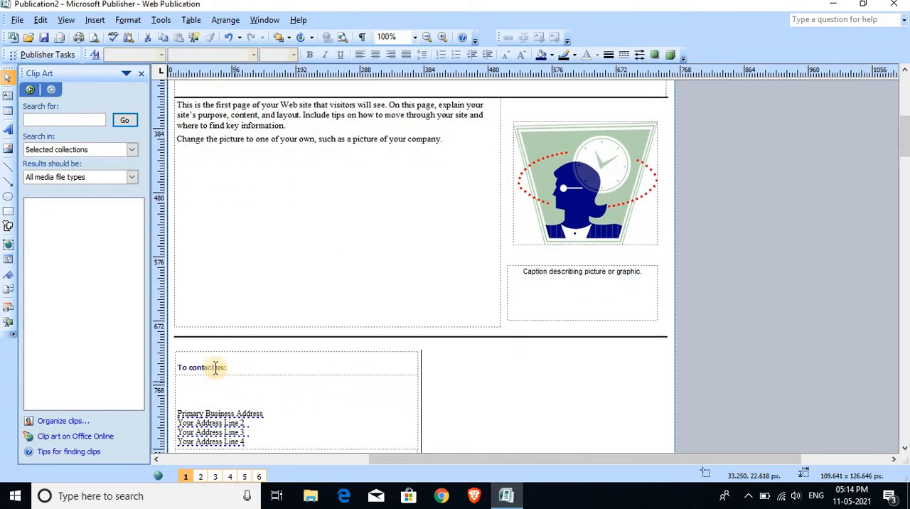
click(238, 371)
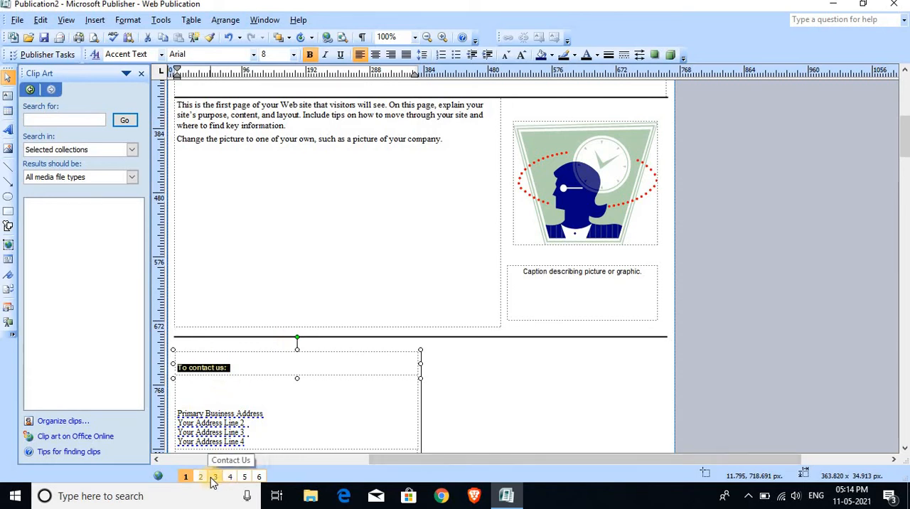
click(244, 367)
drag(232, 365, 206, 359)
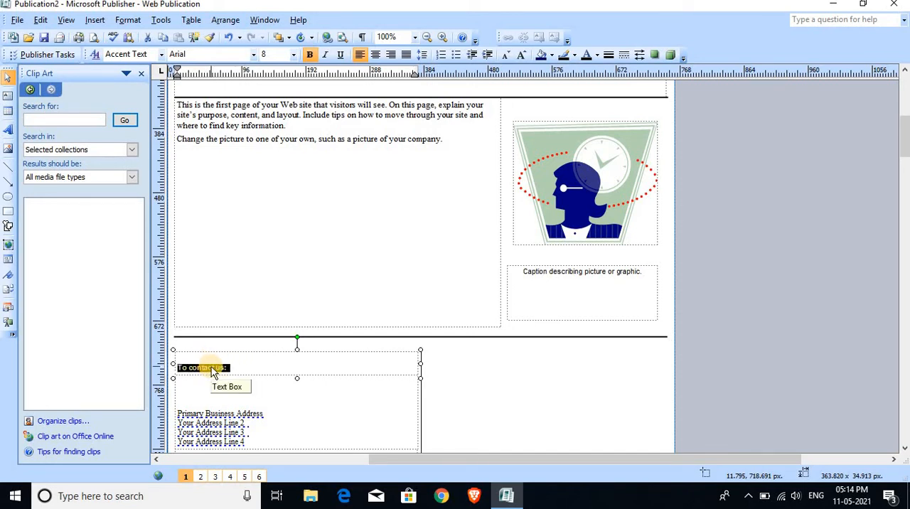
right_click(212, 370)
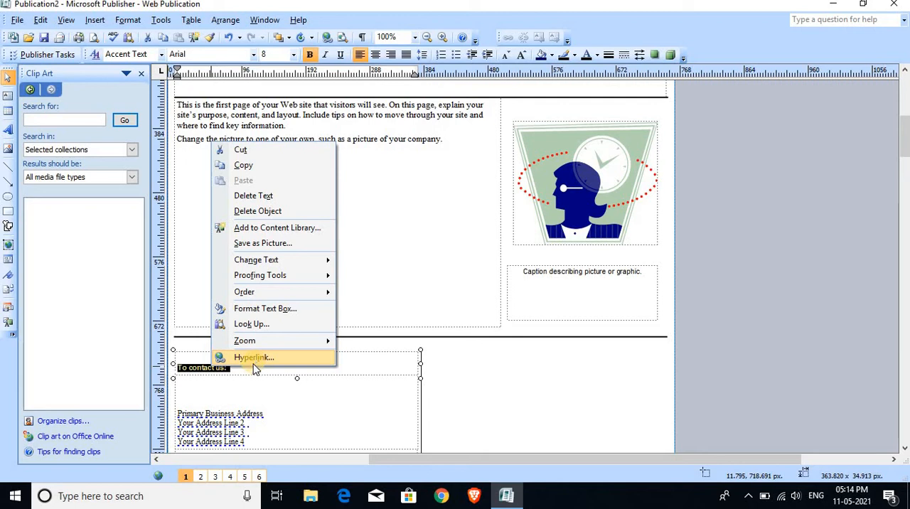
click(67, 20)
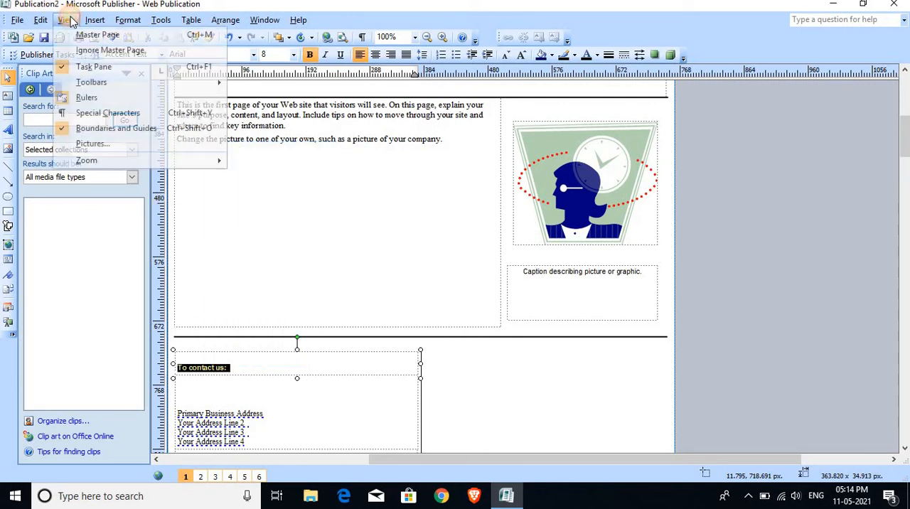
mouse_move(95, 22)
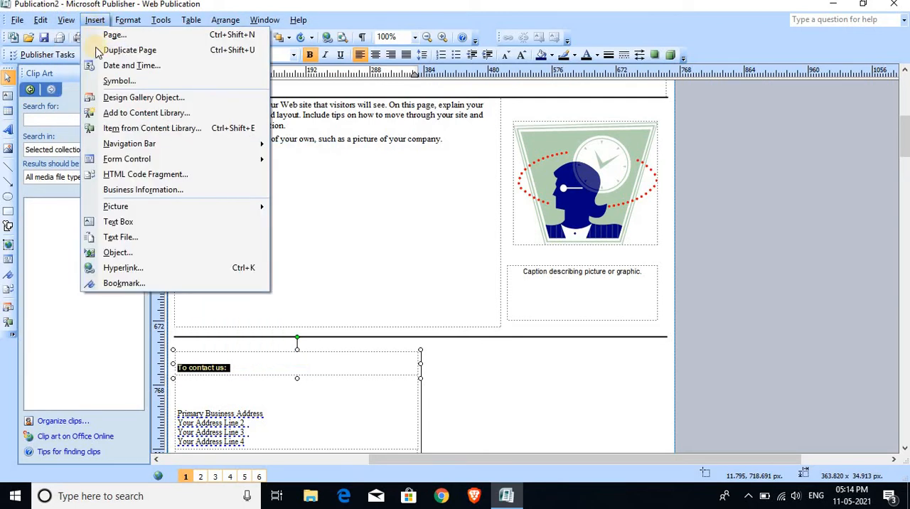
click(123, 268)
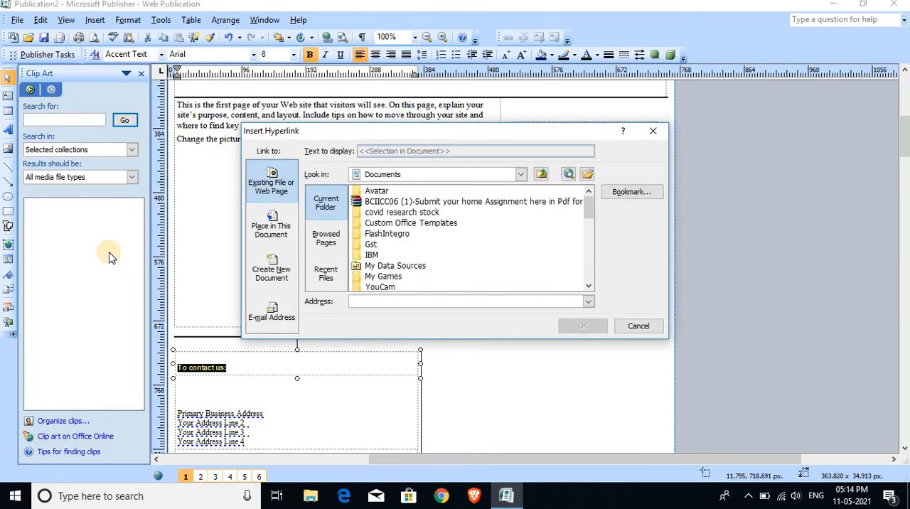
scroll(376, 254, down, 1)
click(375, 247)
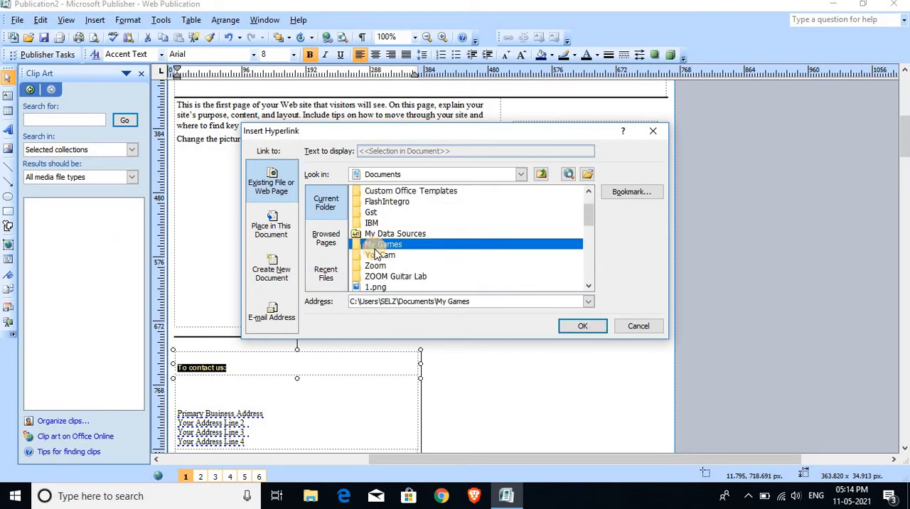
scroll(376, 249, down, 2)
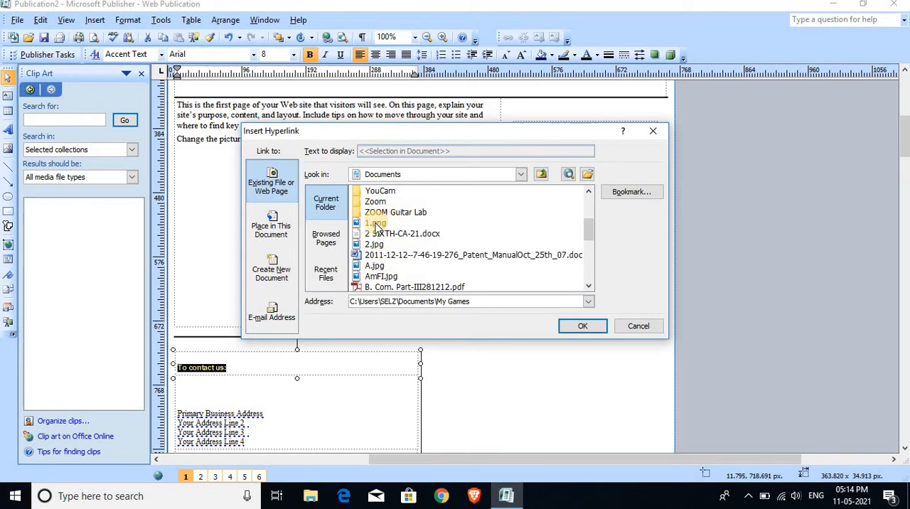
click(376, 224)
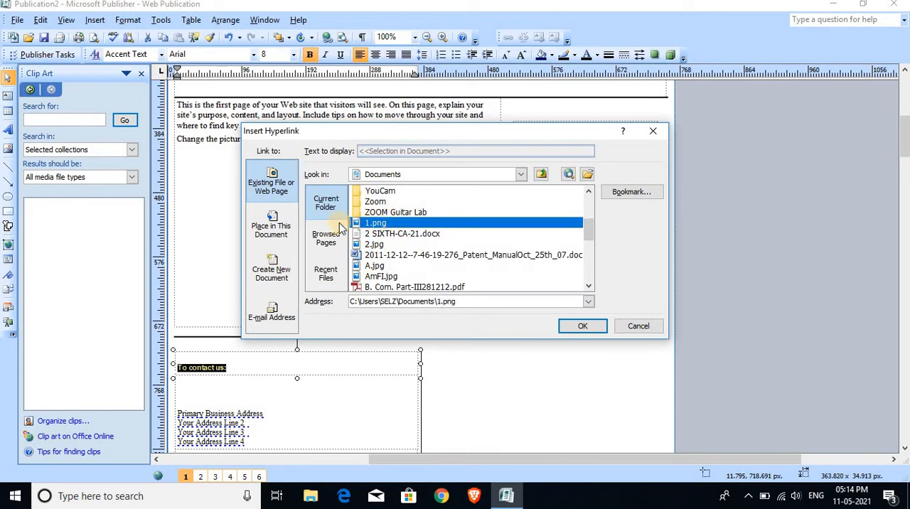
Link the selected heading to the place "Page 3. Contact Us" in this document.
click(274, 228)
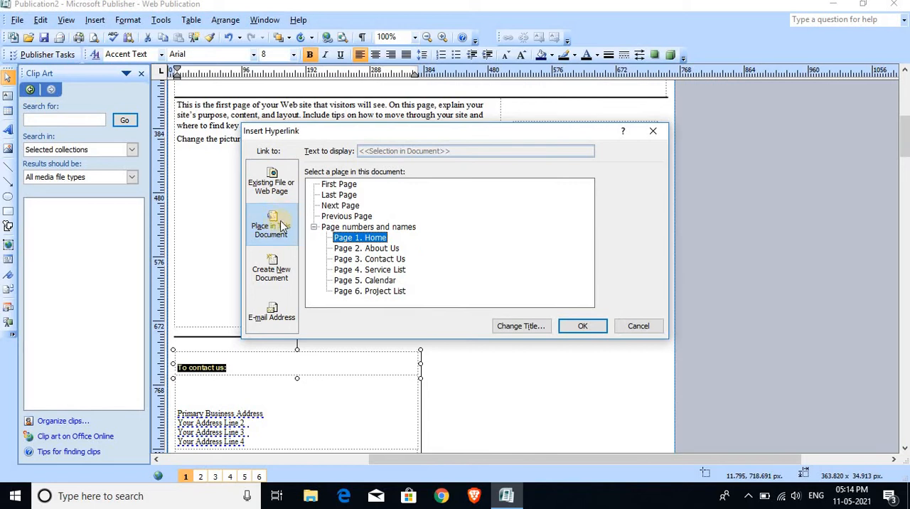
click(383, 259)
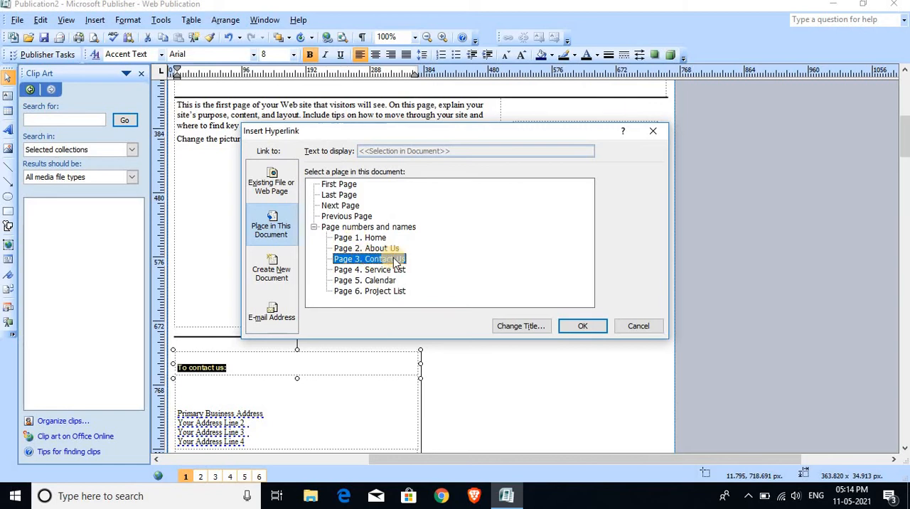
click(596, 332)
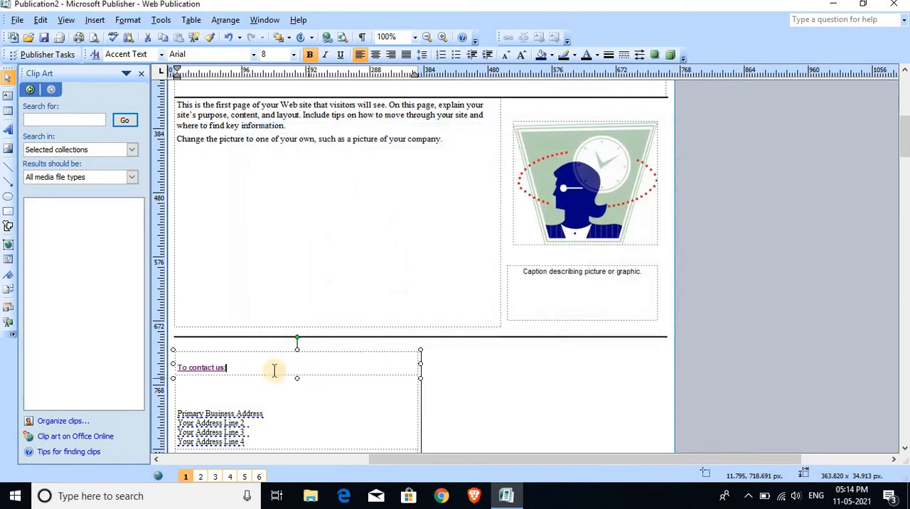
Preview the publication as a web page in the browser and look over its Home page.
scroll(264, 369, down, 5)
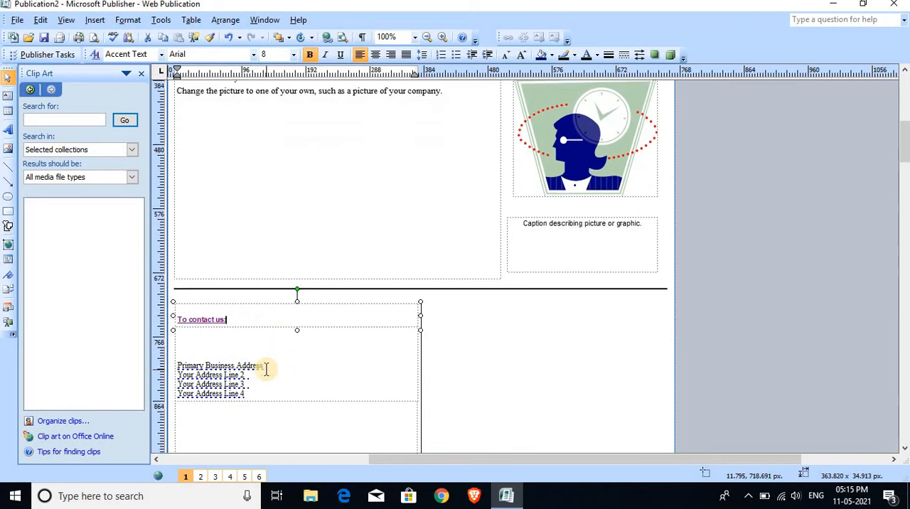
click(17, 20)
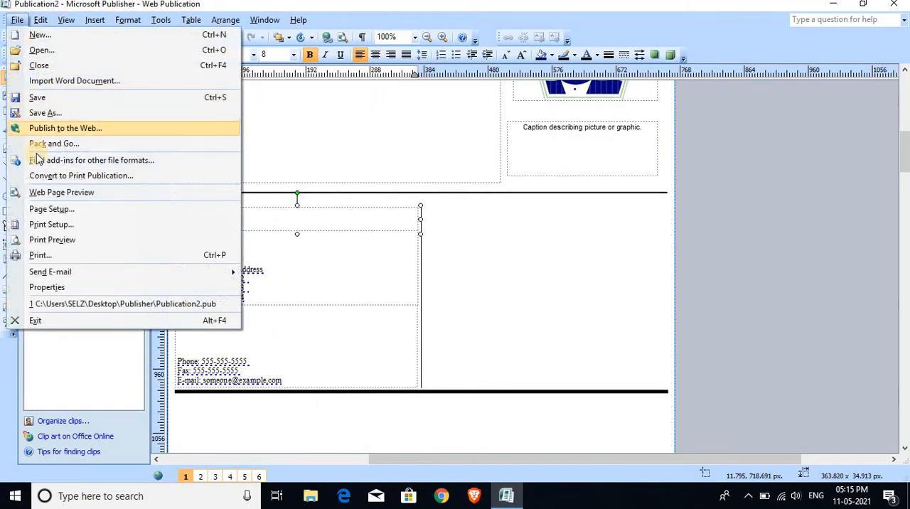
click(58, 192)
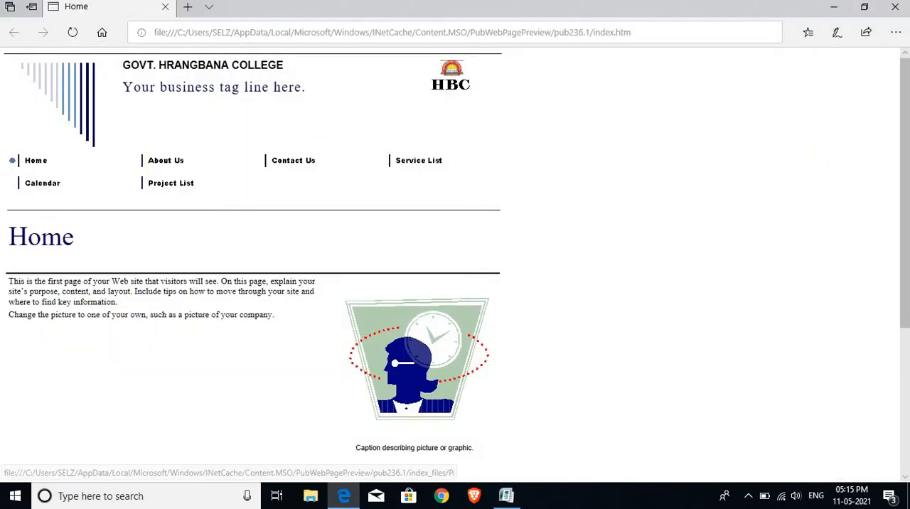
scroll(45, 241, down, 4)
scroll(45, 243, up, 4)
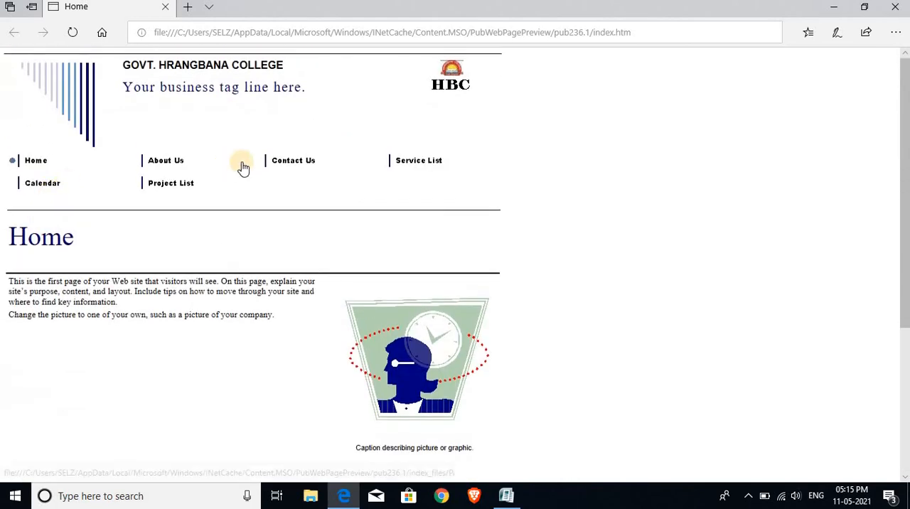
Follow the preview's About Us, Contact Us and Service List links, and return to Home.
click(181, 161)
click(315, 163)
click(412, 163)
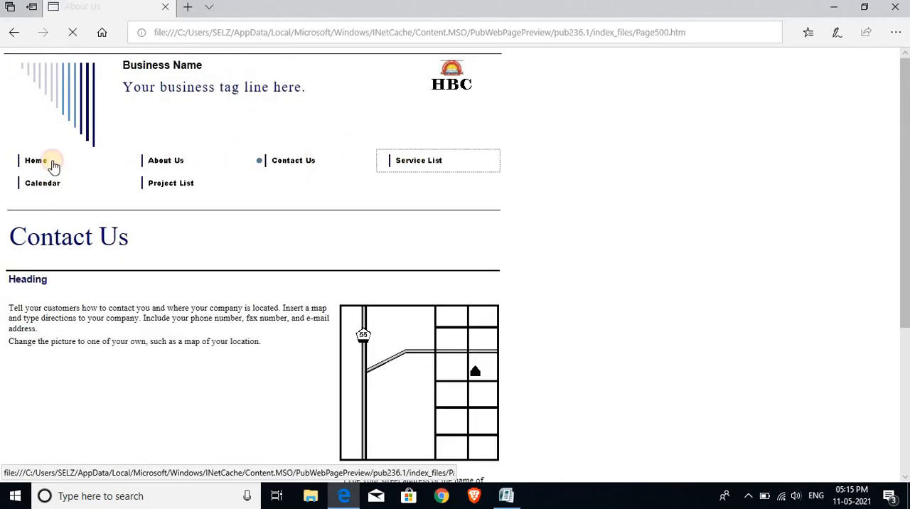
click(30, 162)
Test the "To contact us:" hyperlink on the previewed Home page and examine the contact details on the page it opens.
scroll(106, 270, down, 3)
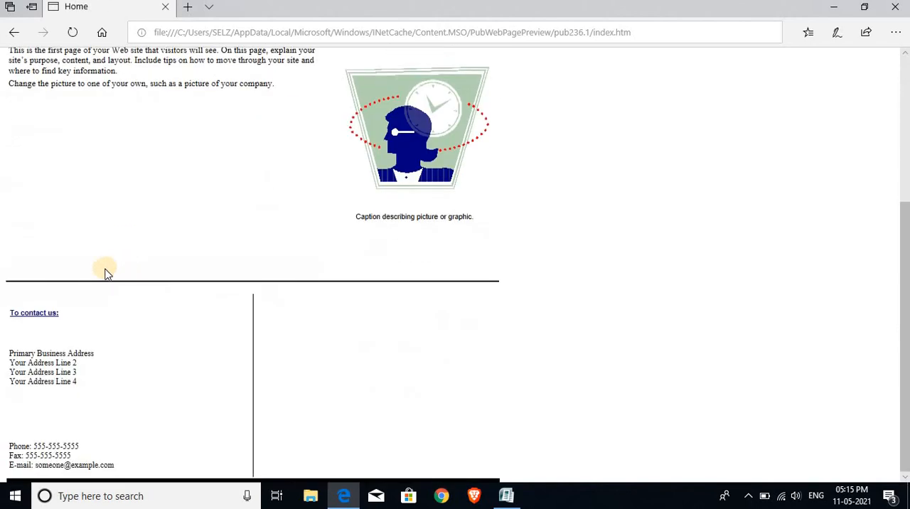
click(52, 318)
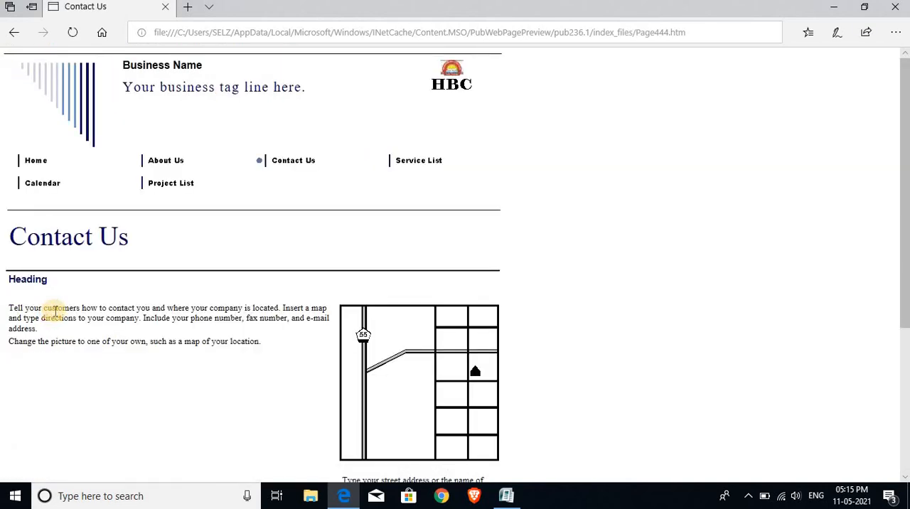
scroll(57, 313, down, 3)
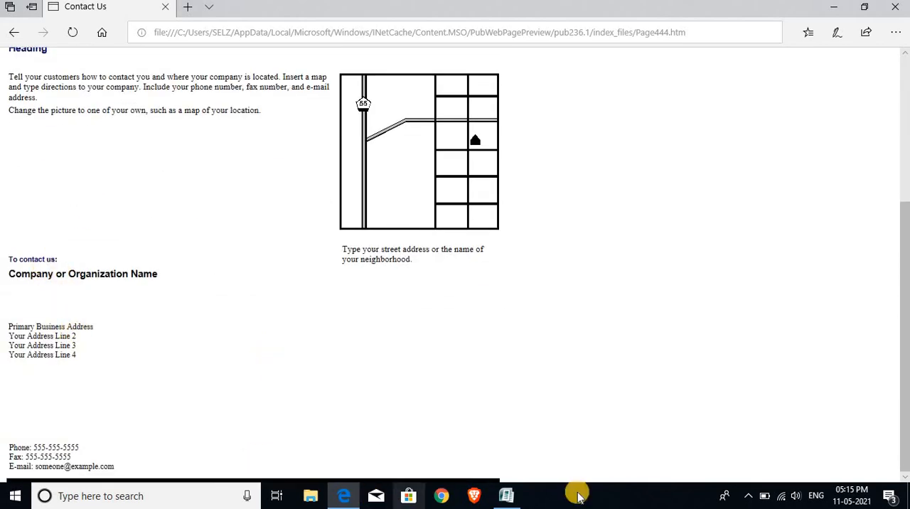
Switch back to Publisher and go to the Contact Us page.
click(506, 496)
scroll(245, 268, up, 2)
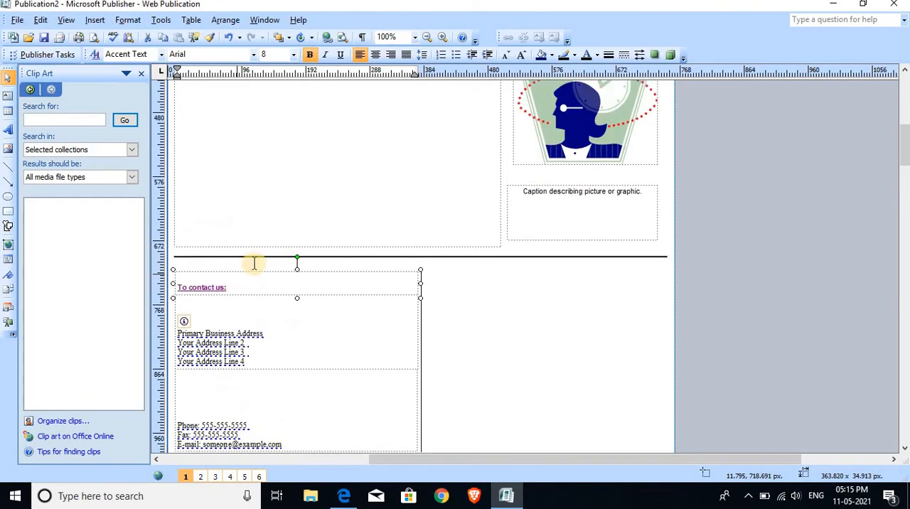
scroll(253, 263, up, 1)
click(215, 476)
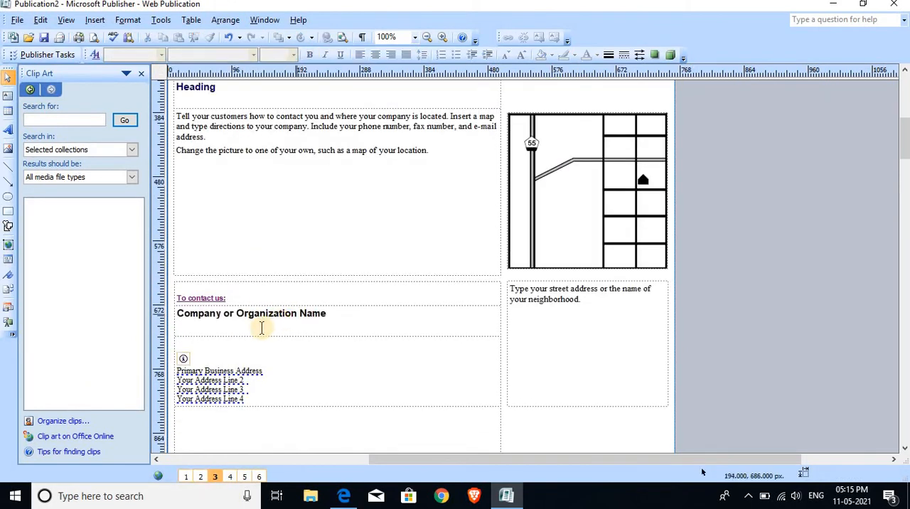
Look over the Contact Us page's layout and its contact details section.
scroll(252, 371, down, 1)
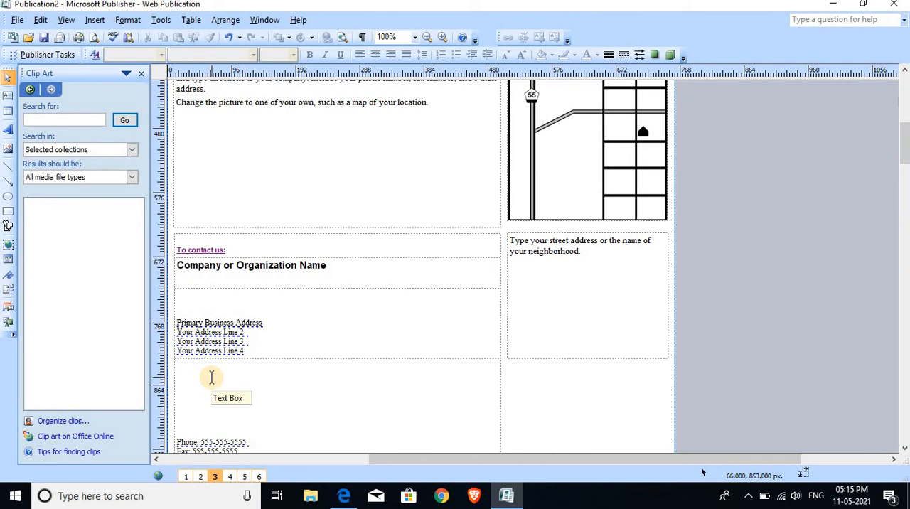
scroll(211, 376, up, 10)
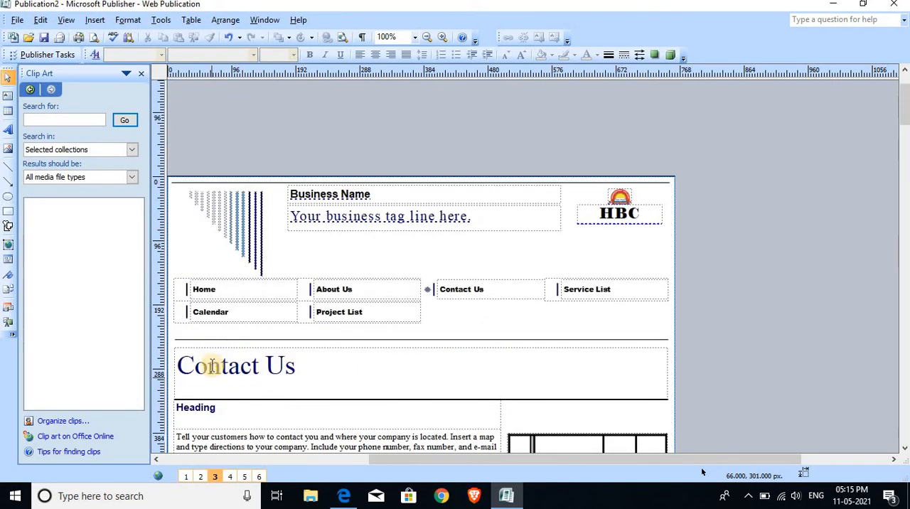
scroll(211, 366, down, 2)
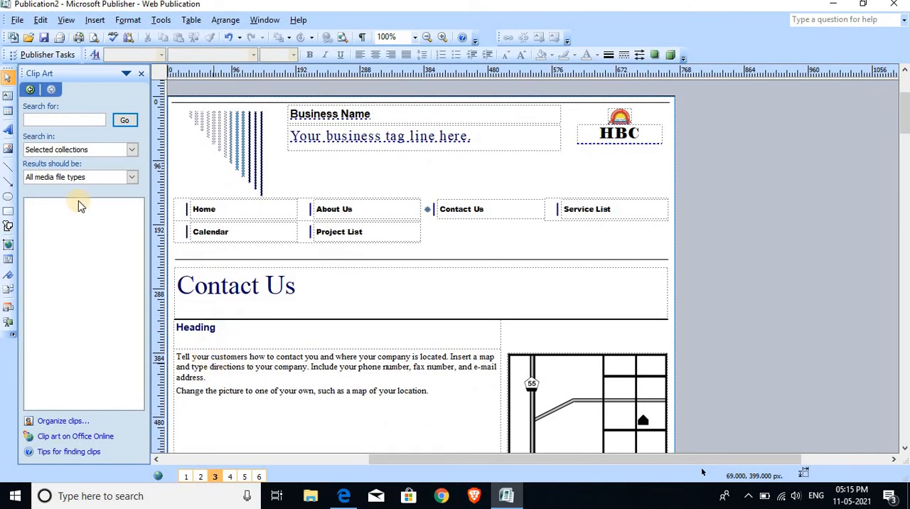
click(17, 20)
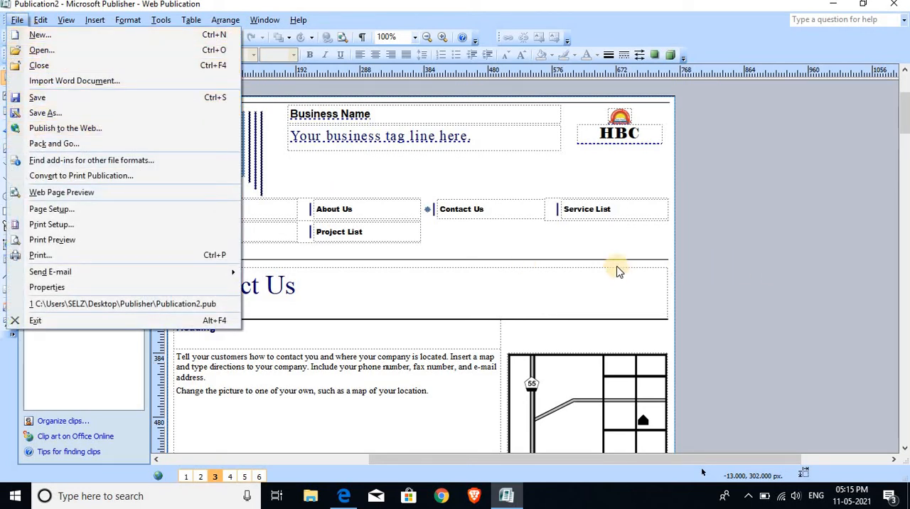
click(56, 99)
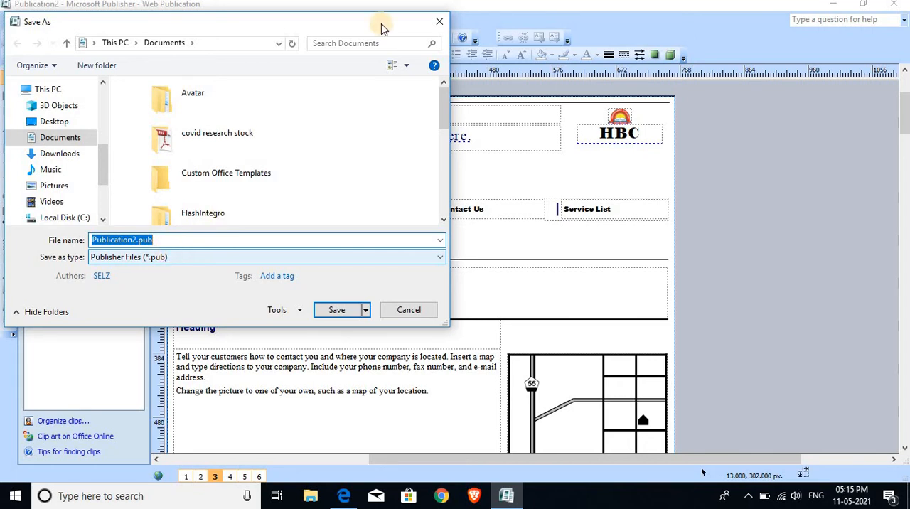
key(Escape)
Save the publication as Publication2.pub in the Publisher folder on the Desktop, keeping the Publisher Files type.
click(17, 20)
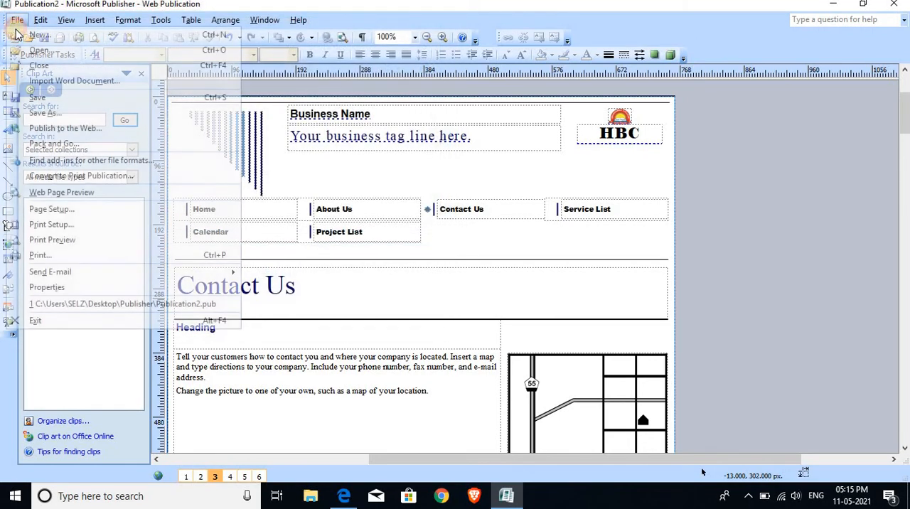
click(37, 99)
click(168, 106)
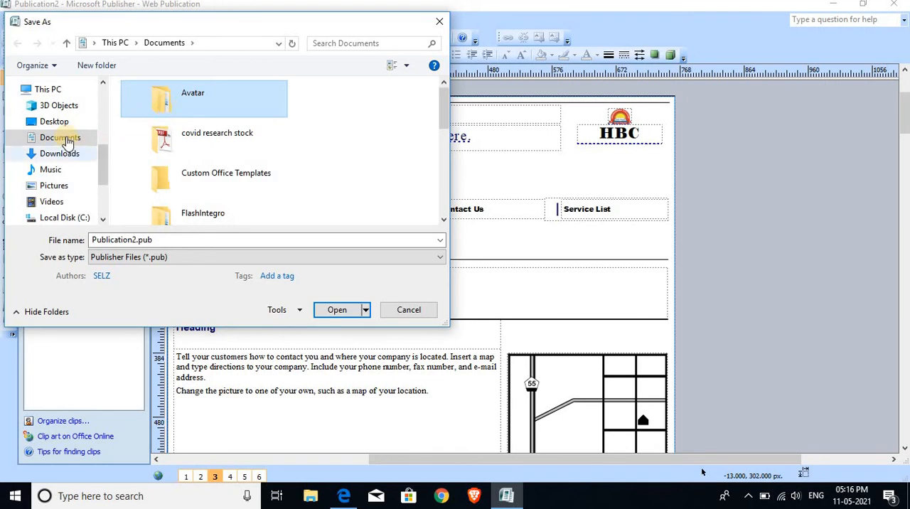
click(51, 122)
click(182, 107)
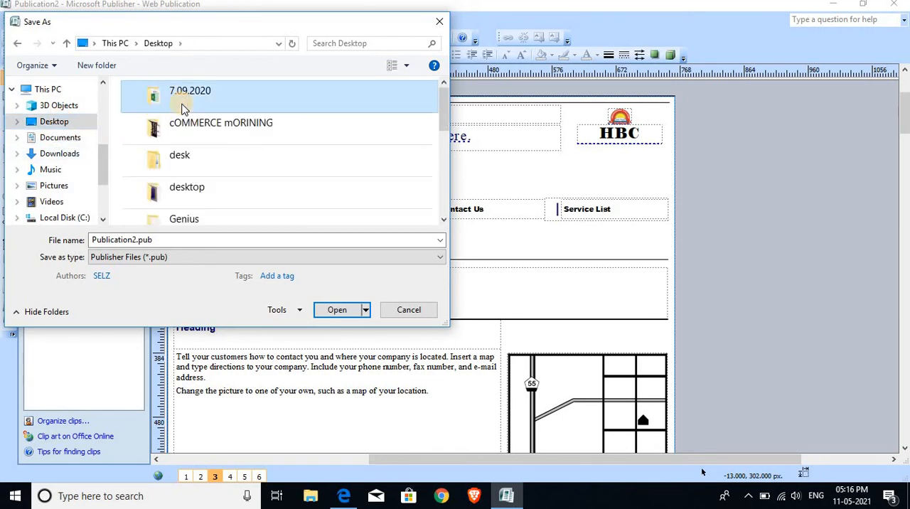
scroll(182, 108, down, 5)
click(182, 108)
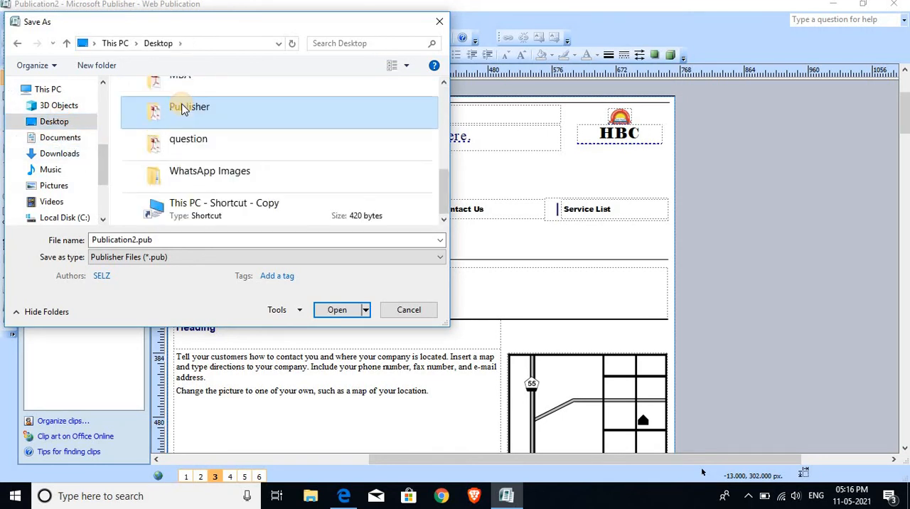
click(182, 108)
double_click(272, 104)
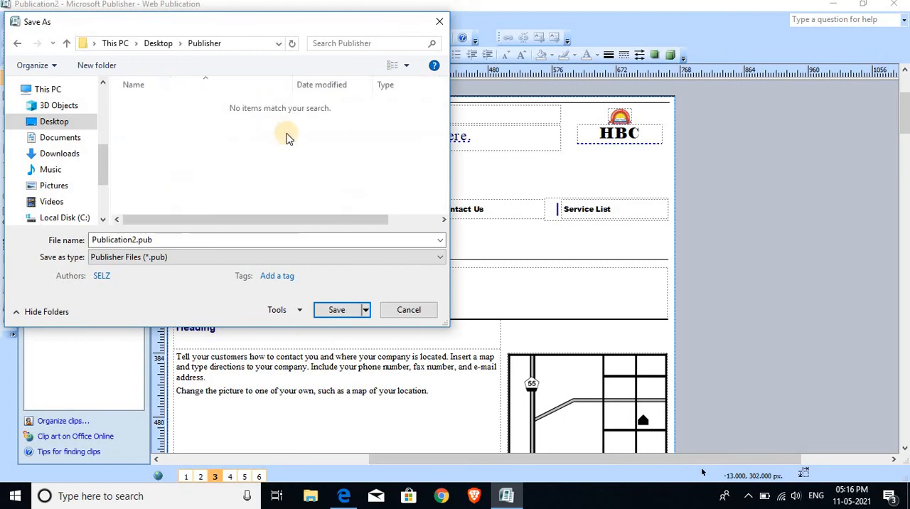
click(335, 309)
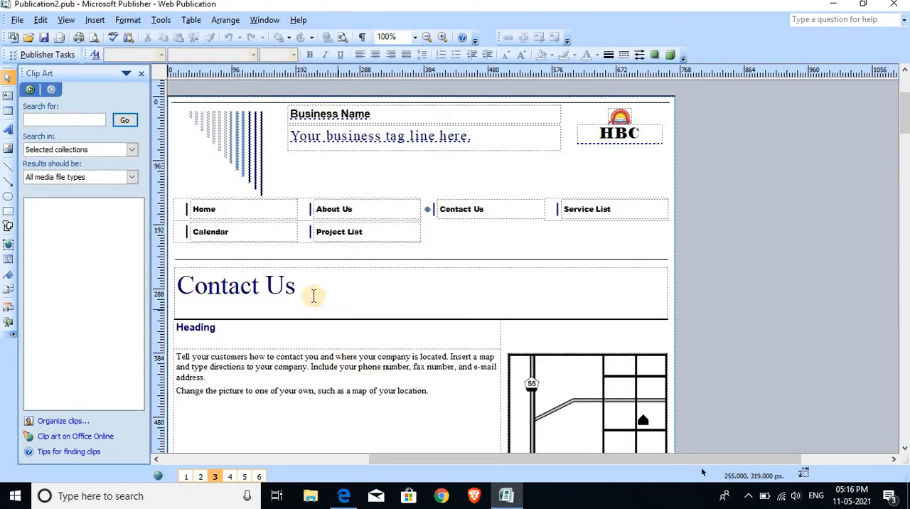
Examine the file types available for saving a copy of the publication, and leave without saving.
click(17, 20)
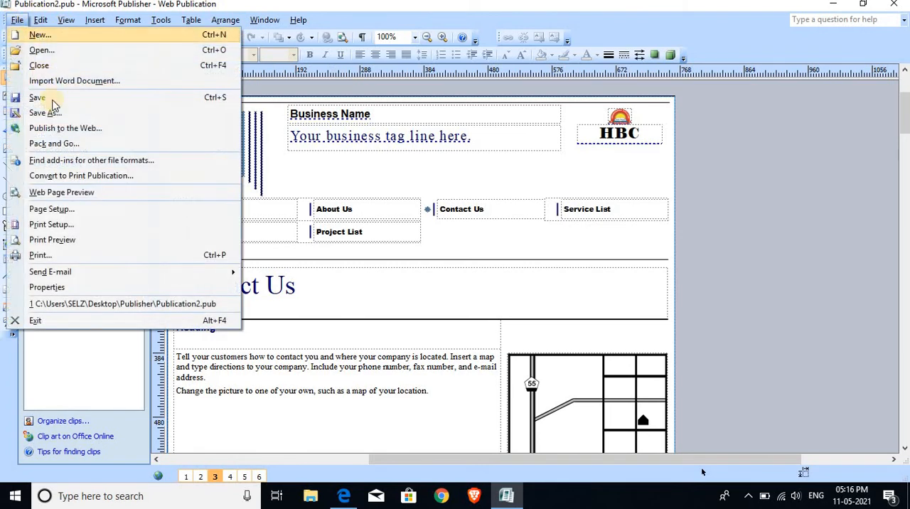
click(52, 114)
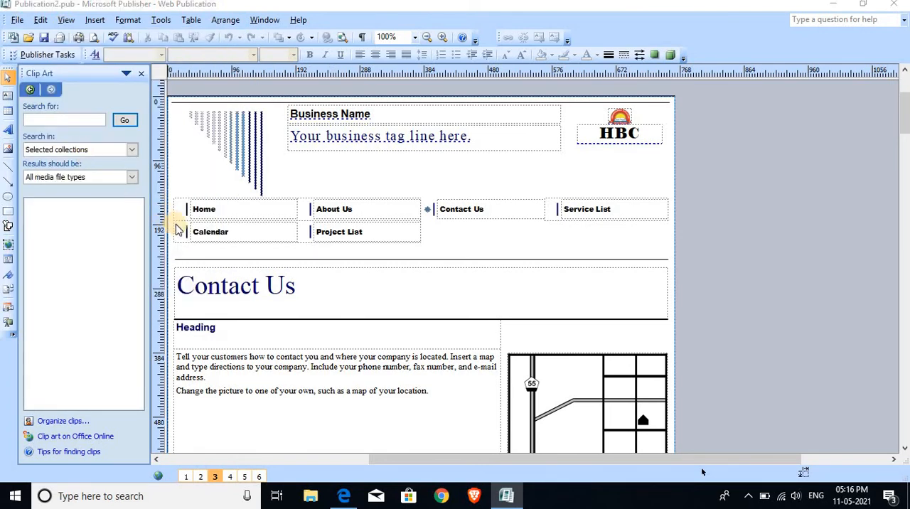
click(177, 257)
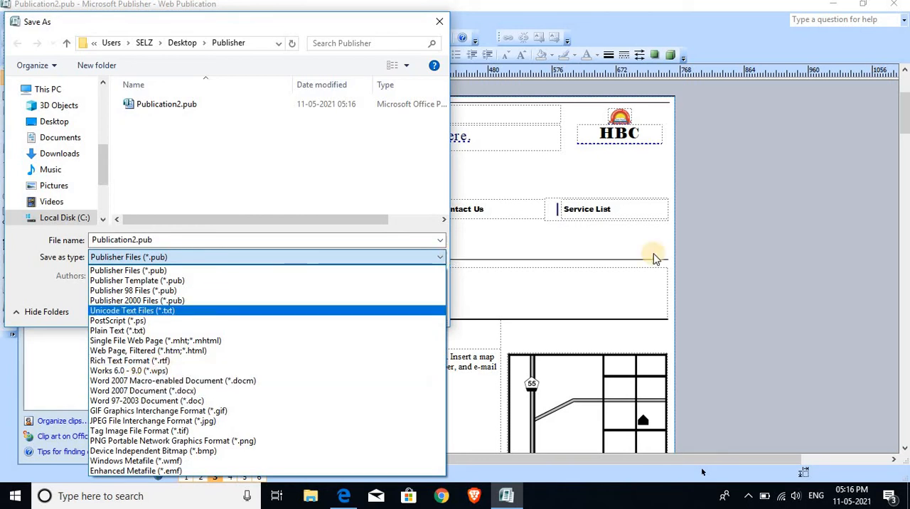
click(756, 252)
key(Escape)
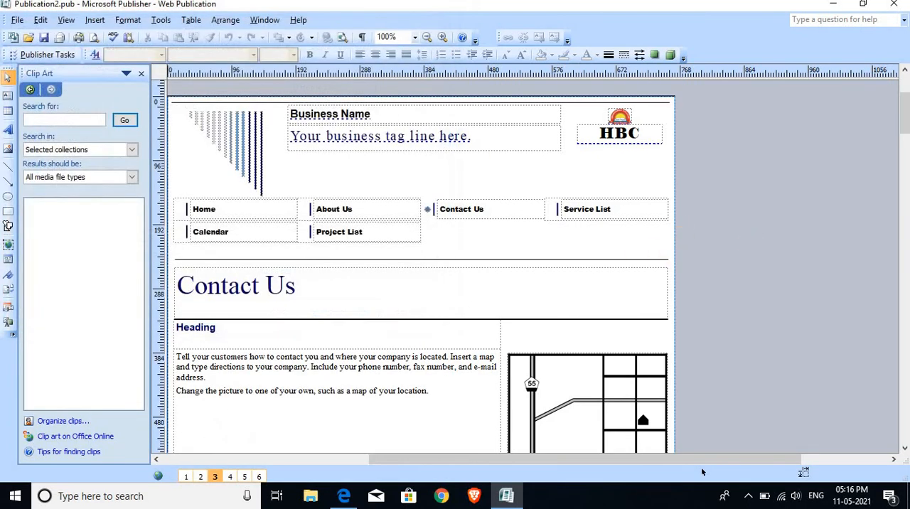
Start publishing the site to the web and accept the notice about needing a web hosting provider.
click(17, 20)
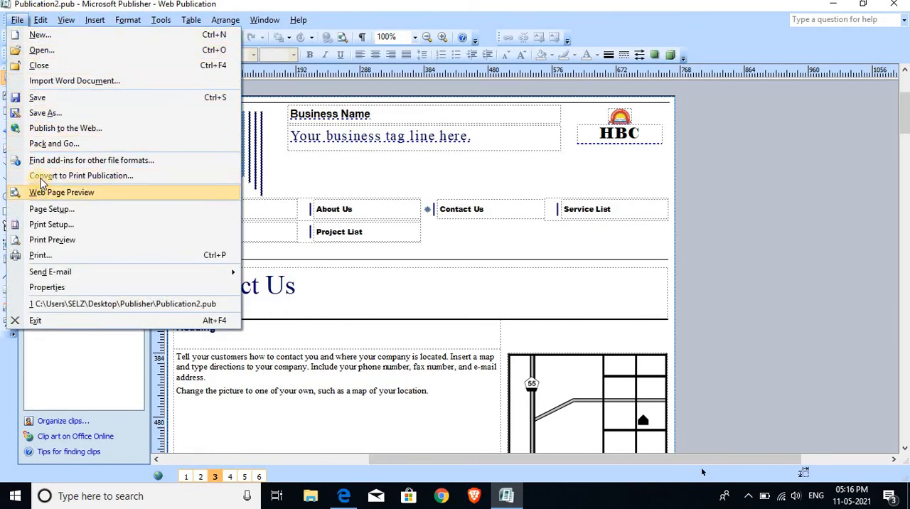
click(58, 132)
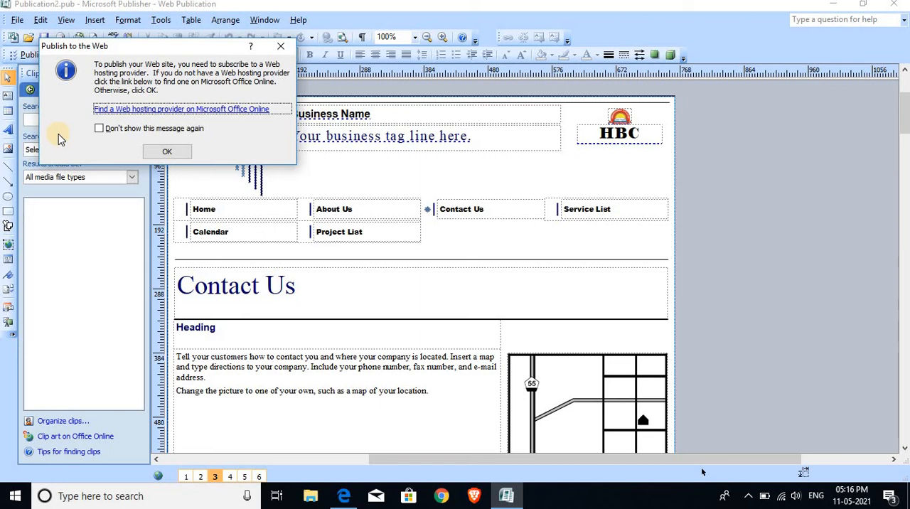
drag(157, 47, 334, 74)
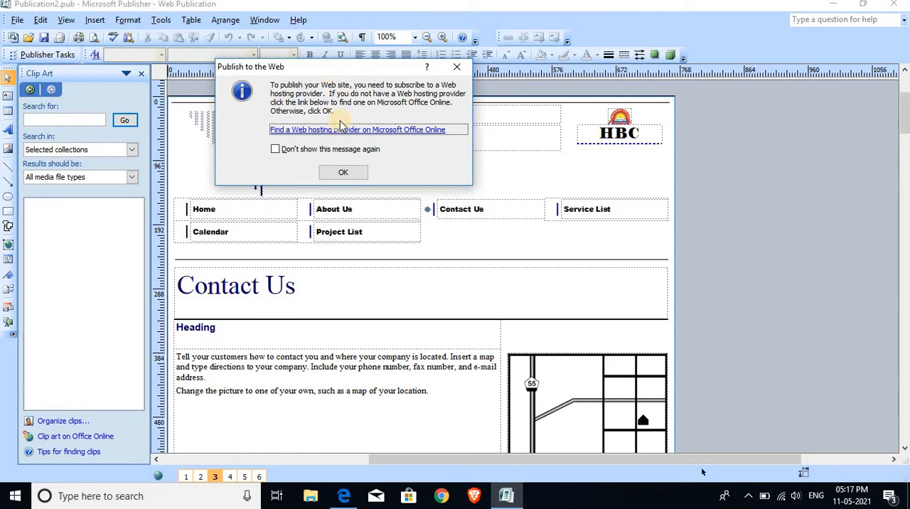
click(348, 171)
click(348, 171)
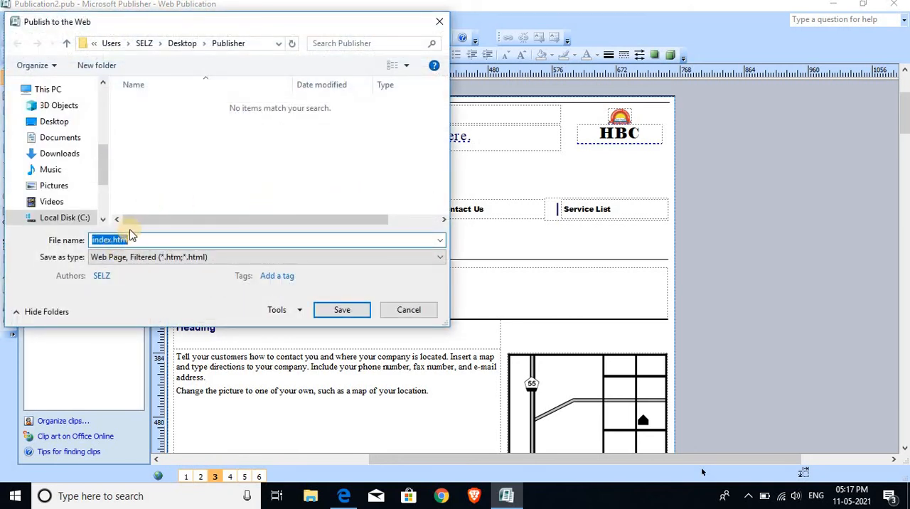
Create an HBC folder inside the Publisher folder and publish the site into it as index.htm, type Web Page, Filtered.
click(110, 66)
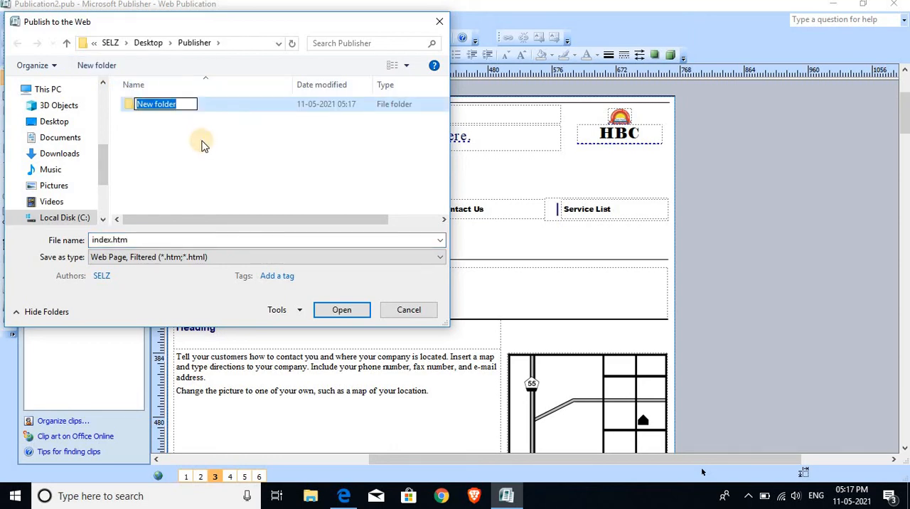
key(BackSpace)
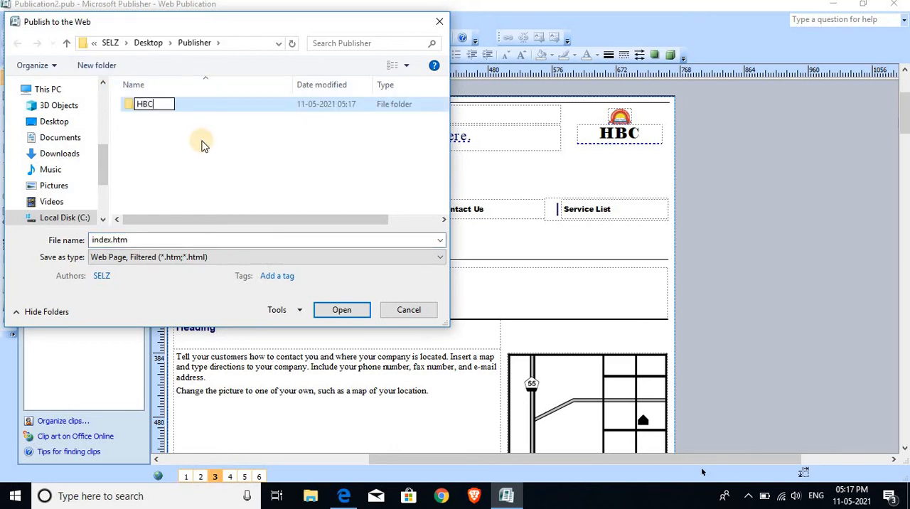
text(HBC)
key(Return)
key(Return)
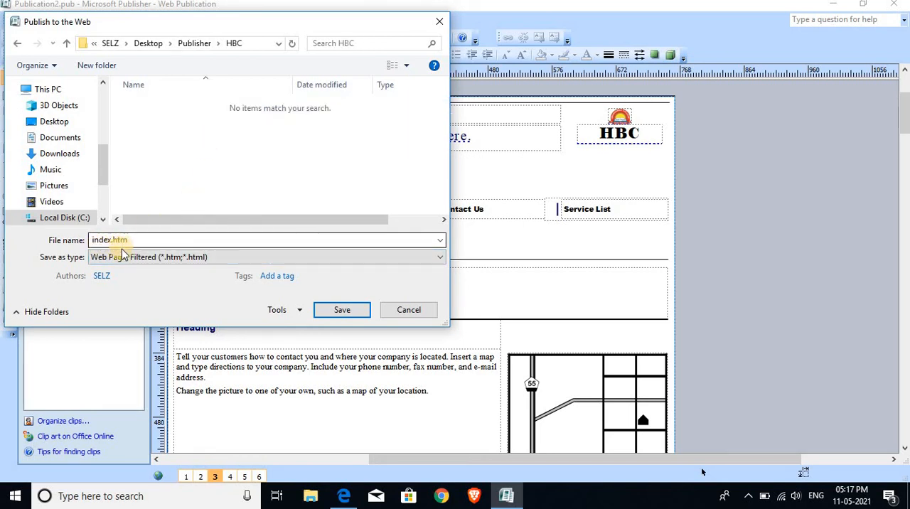
click(344, 313)
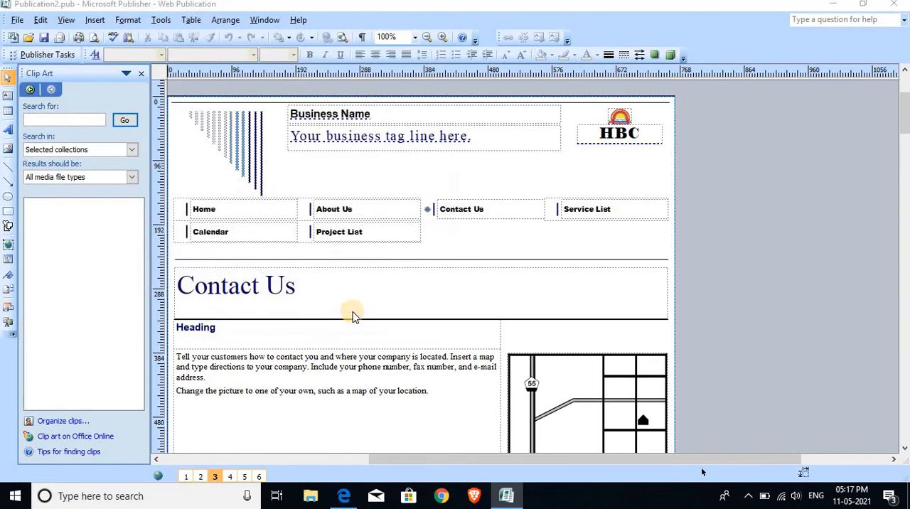
click(455, 301)
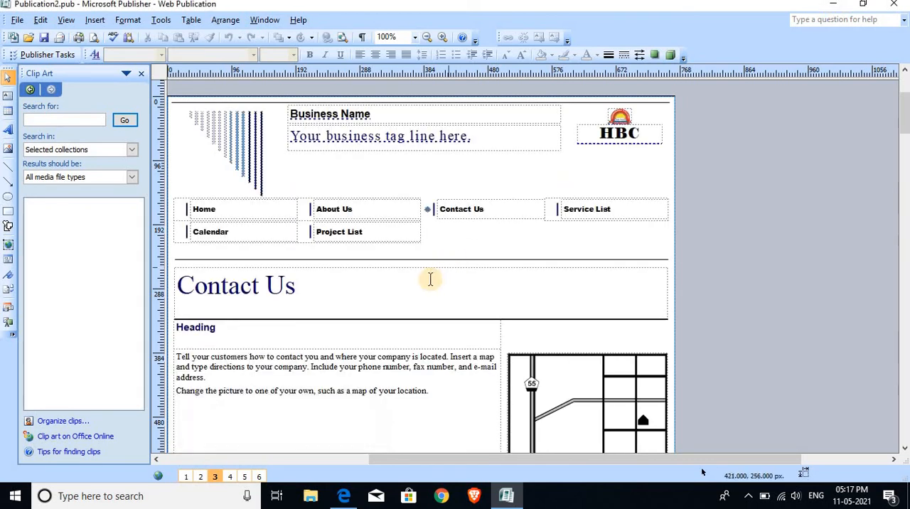
Minimize Publisher and the browser preview, and open the HBC folder inside the desktop's Publisher folder in File Explorer.
click(836, 7)
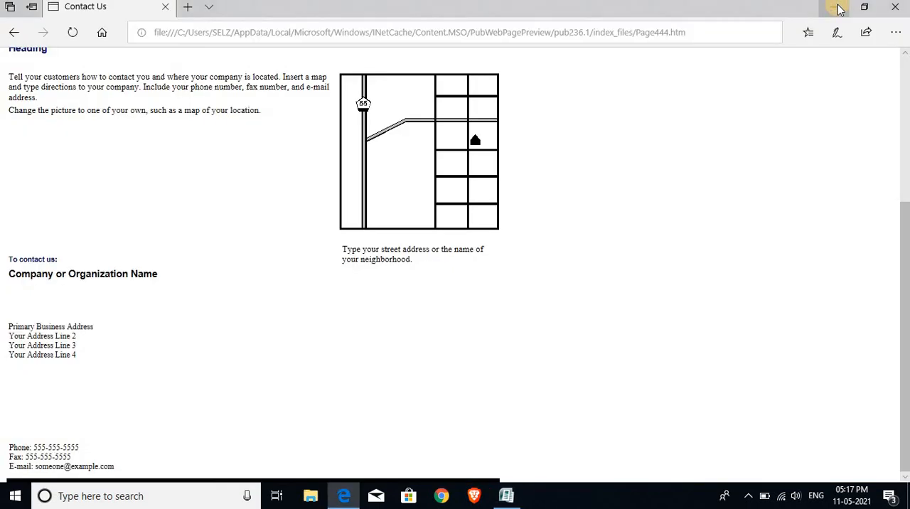
click(833, 7)
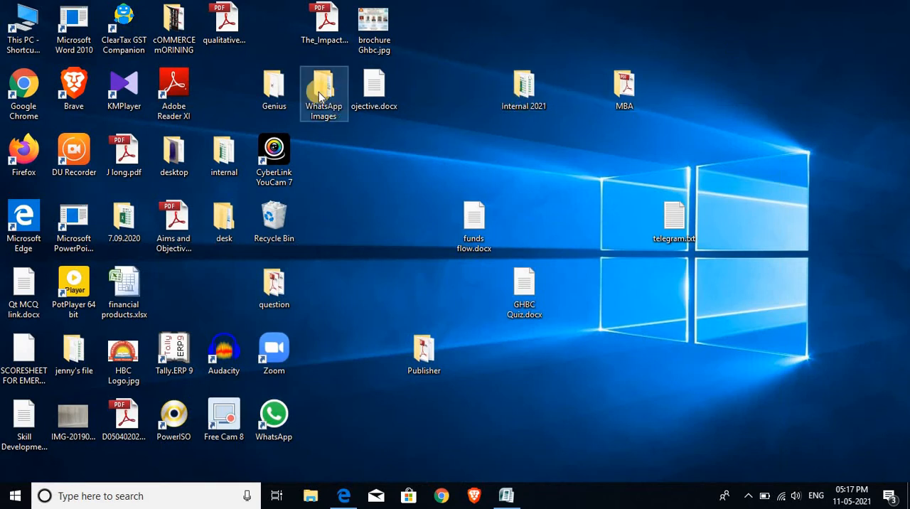
double_click(431, 341)
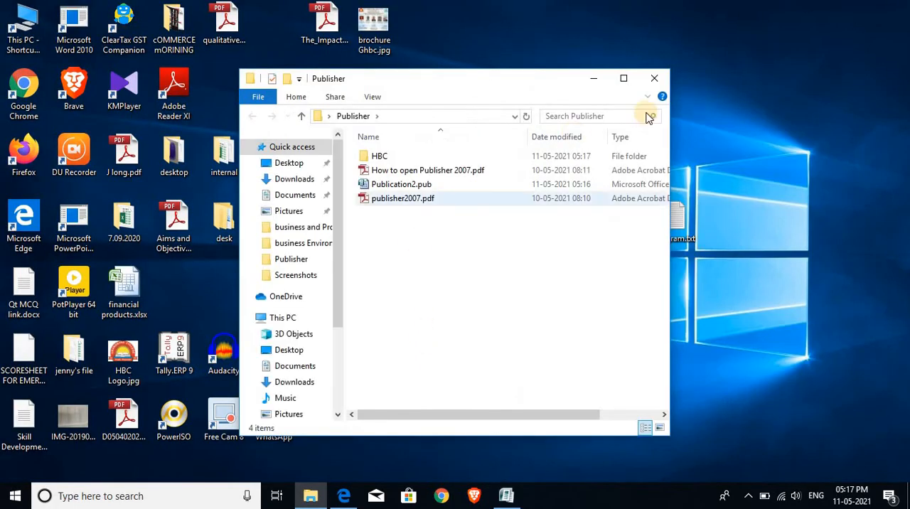
click(623, 79)
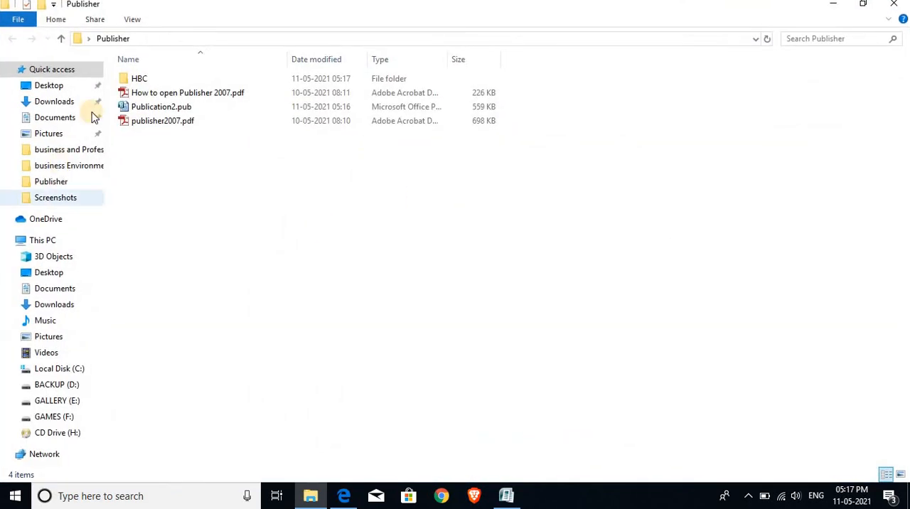
click(158, 108)
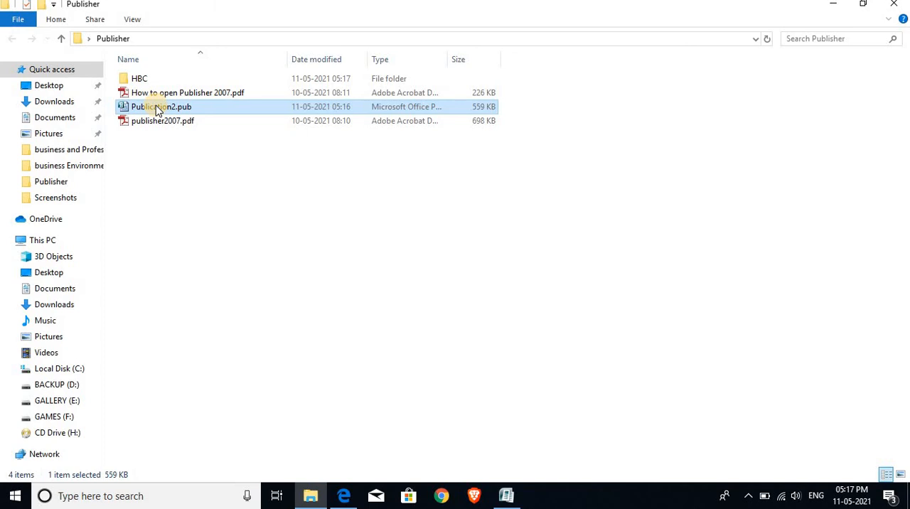
double_click(155, 82)
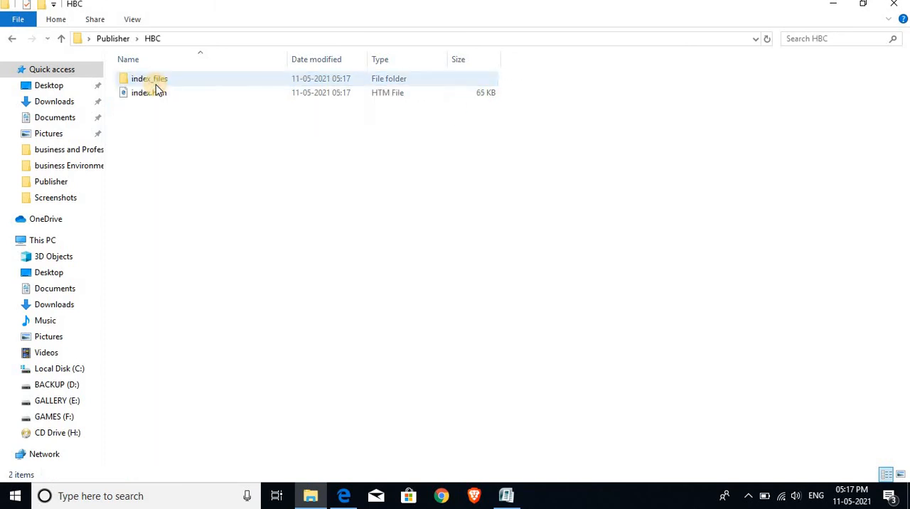
Open the published index.htm file with Google Chrome.
click(158, 94)
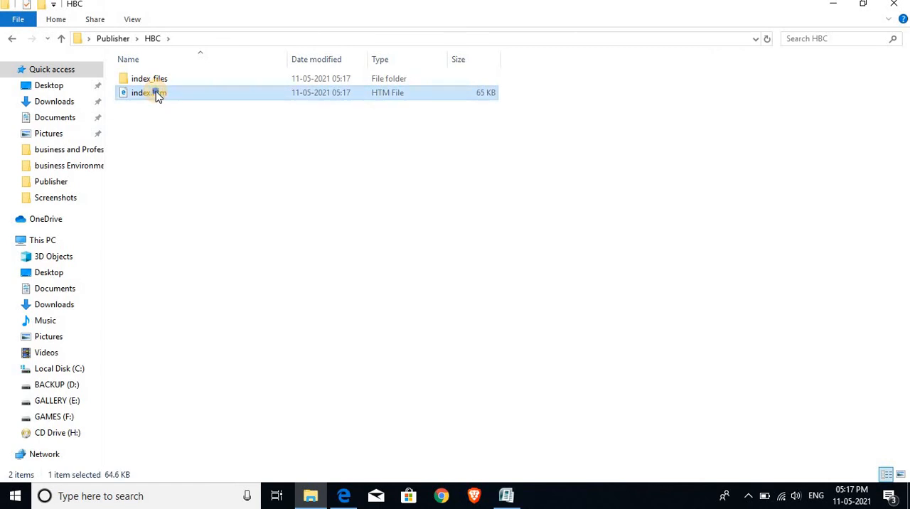
double_click(156, 95)
right_click(158, 95)
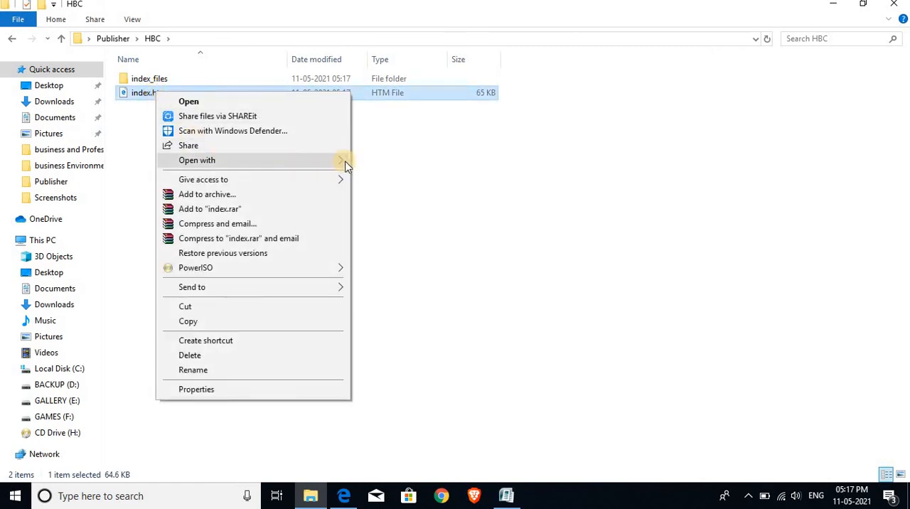
mouse_move(347, 165)
click(387, 192)
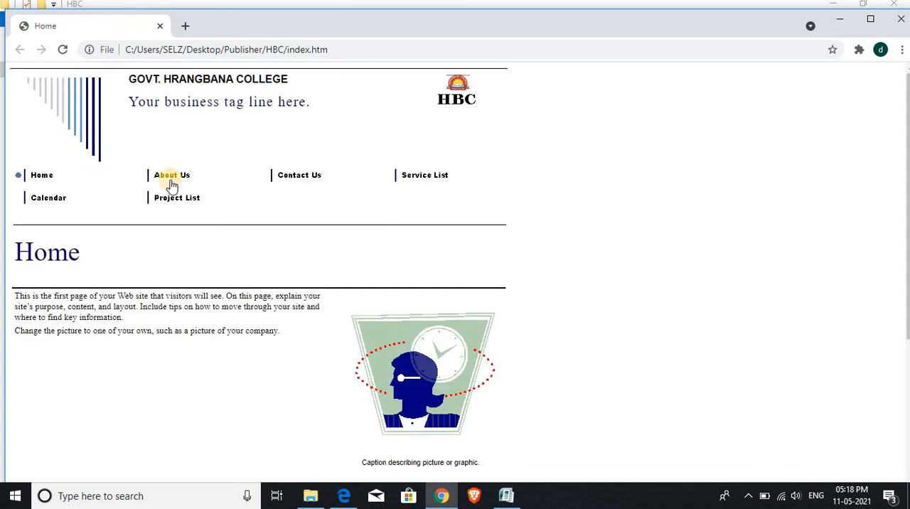
Test the published site's About Us, Contact Us, Service List, Project List and Calendar links.
click(171, 178)
click(299, 179)
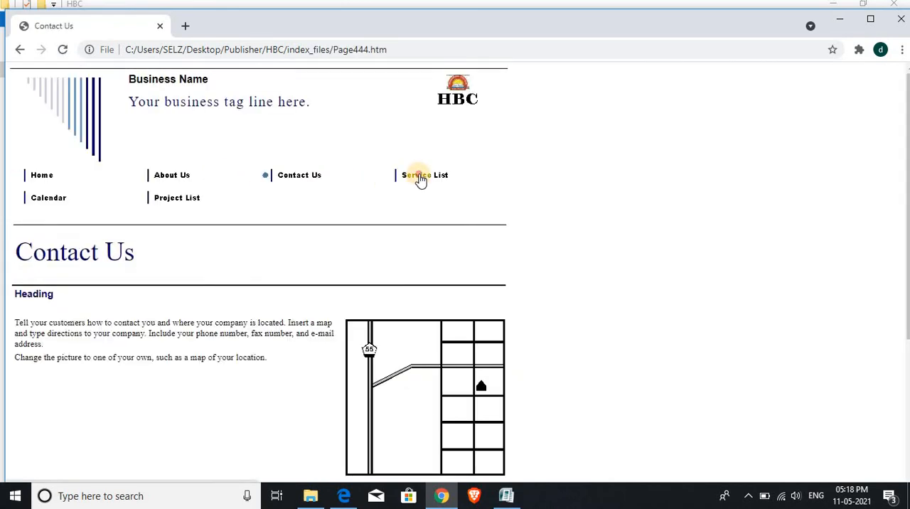
click(421, 178)
click(178, 198)
click(32, 201)
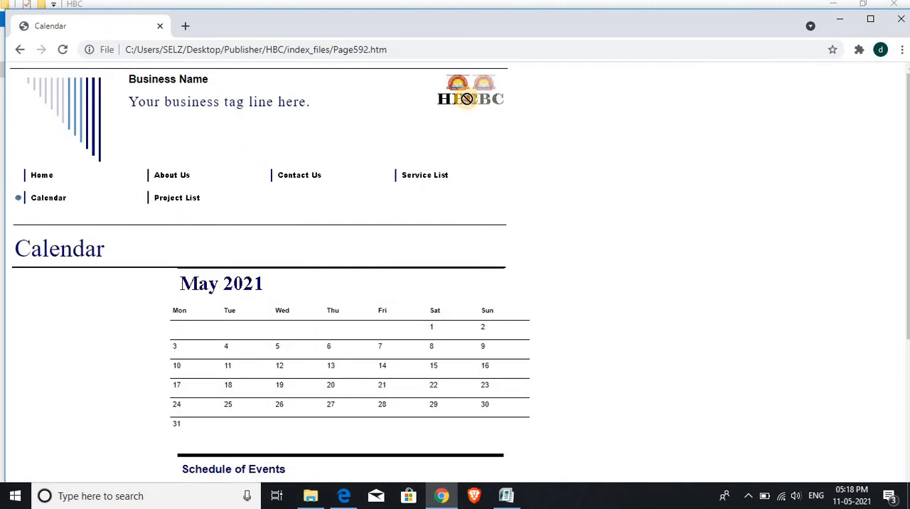
Review the Calendar page and its Schedule of Events, test the Home link, and close the browser.
scroll(299, 182, down, 3)
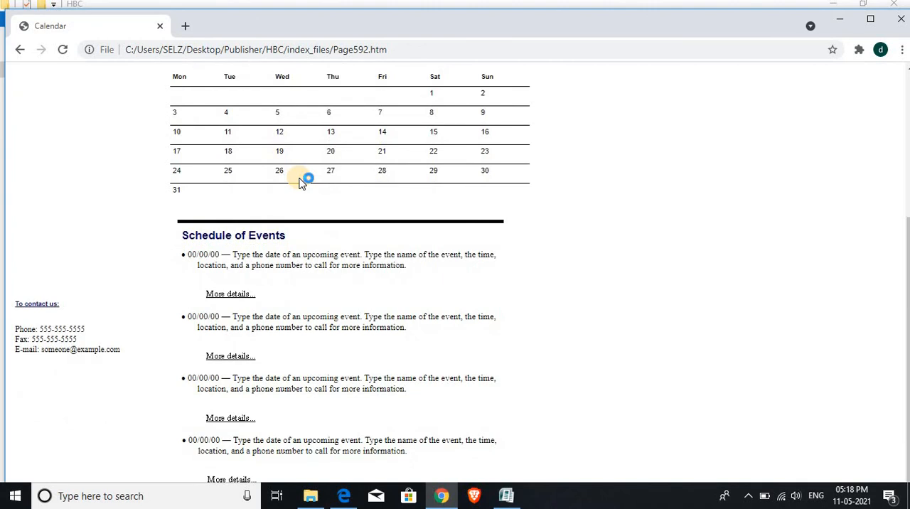
scroll(300, 181, up, 3)
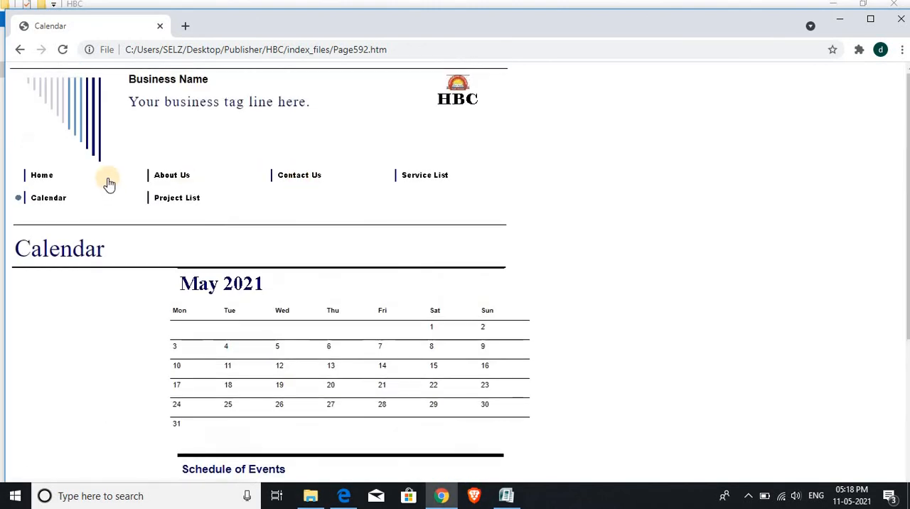
click(44, 178)
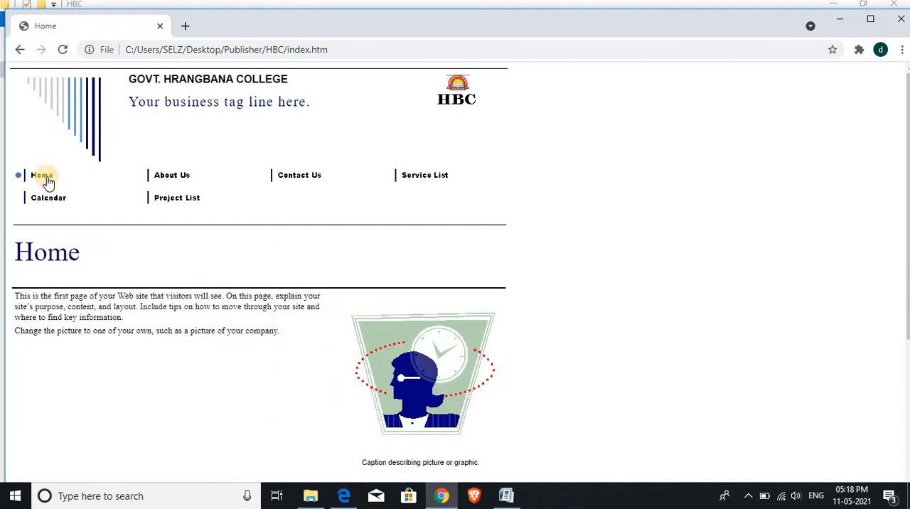
click(901, 18)
Select both the index_files folder and index.htm in the HBC folder, and switch back to Publisher.
drag(175, 123, 176, 77)
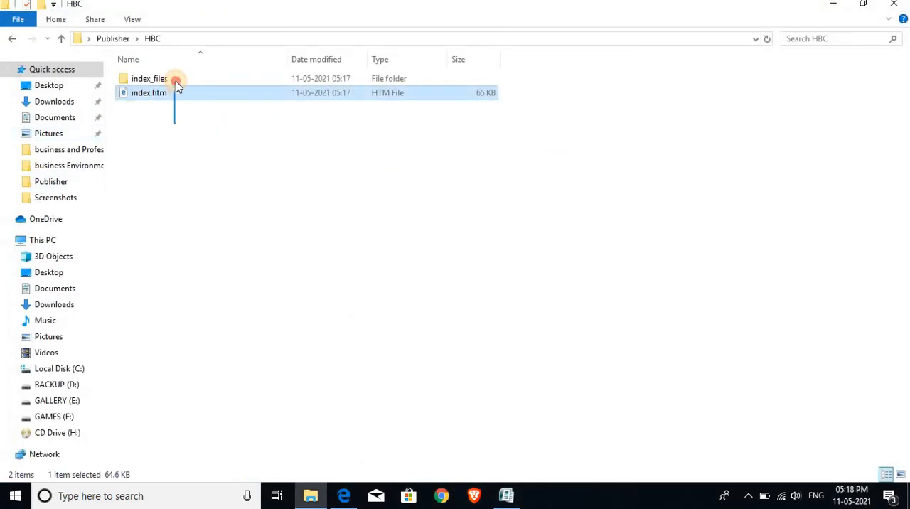
click(166, 114)
drag(166, 115, 161, 79)
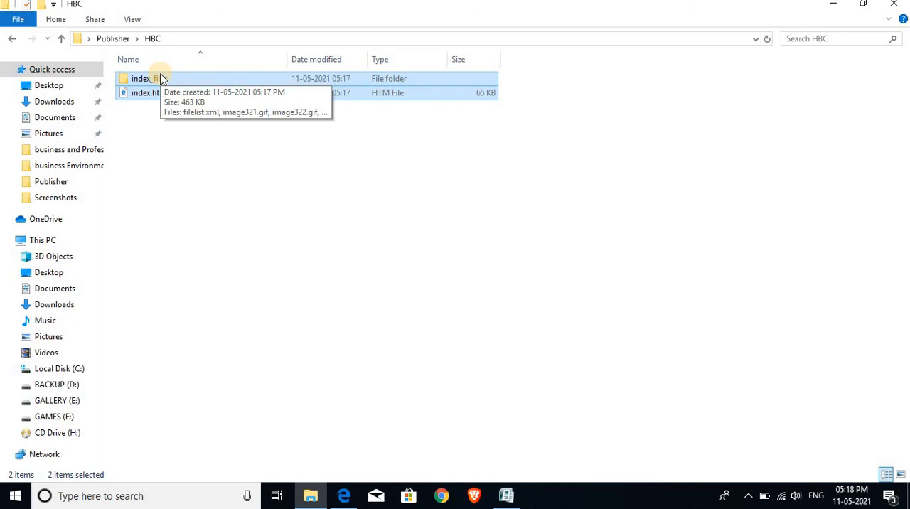
click(506, 496)
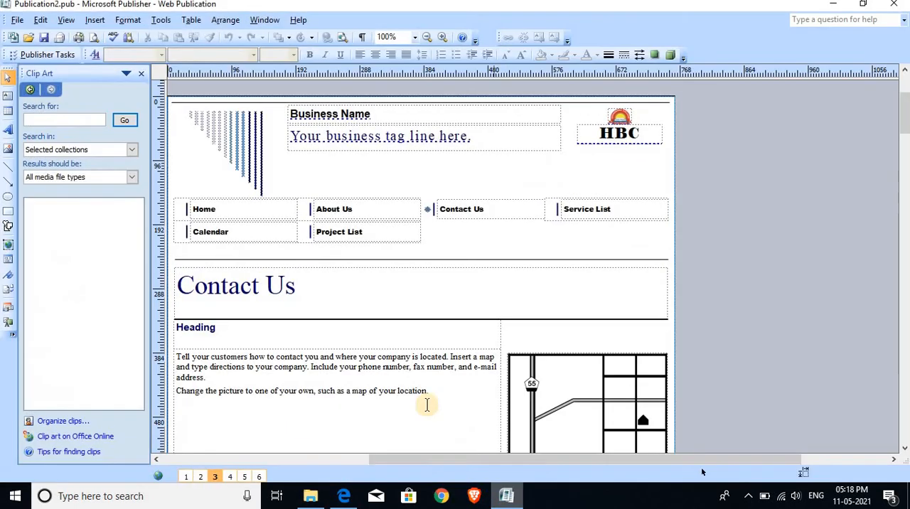